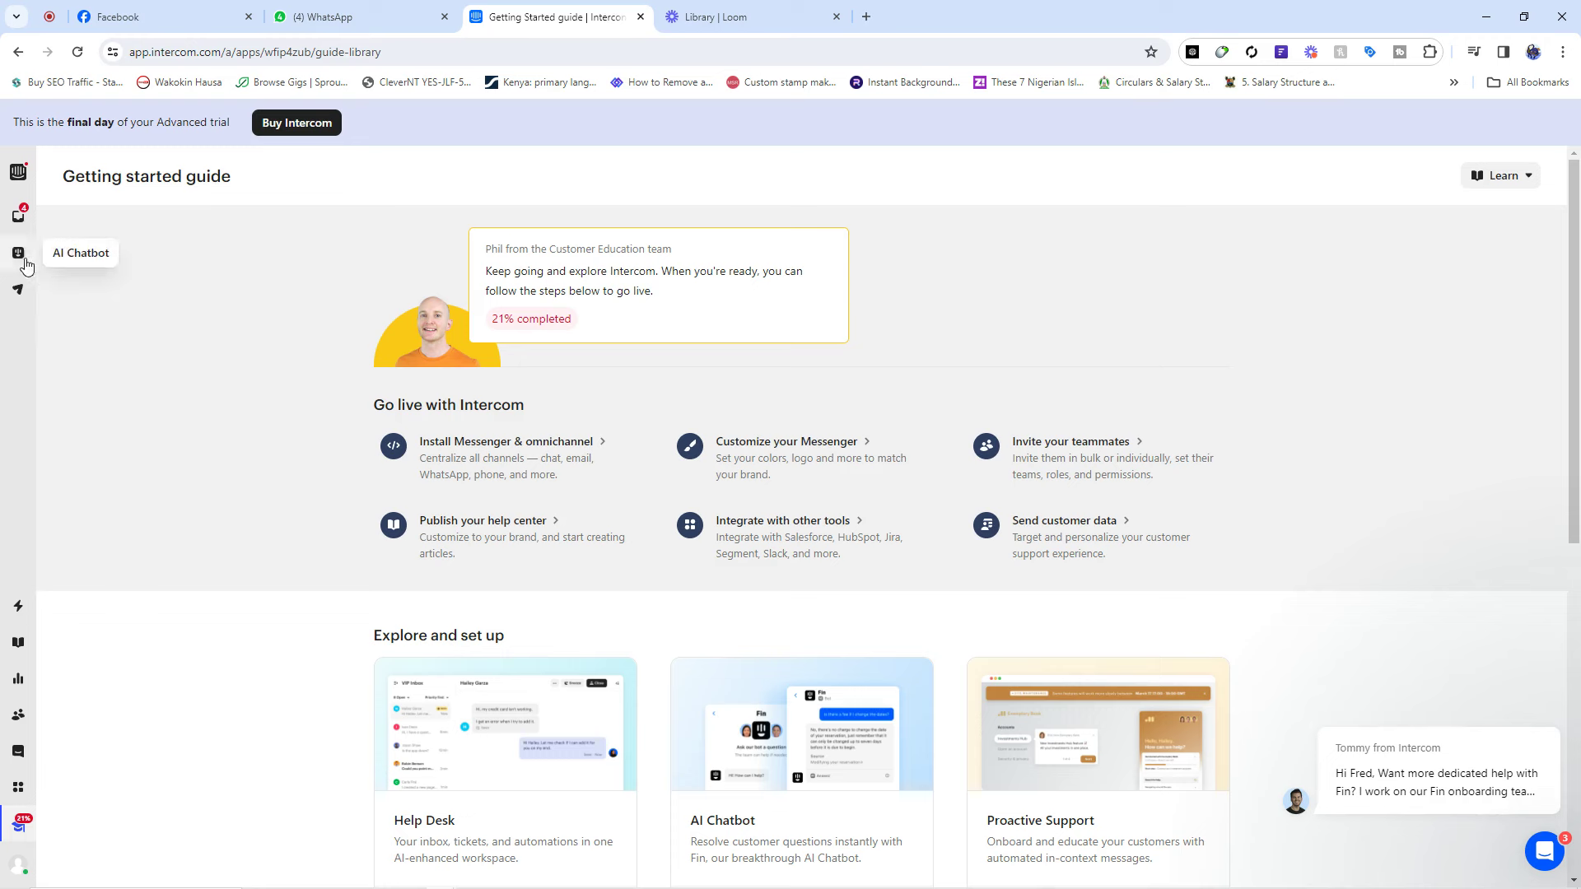
- Open the Help Desk inbox to list open conversations, including the shipment follow-up
click(16, 216)
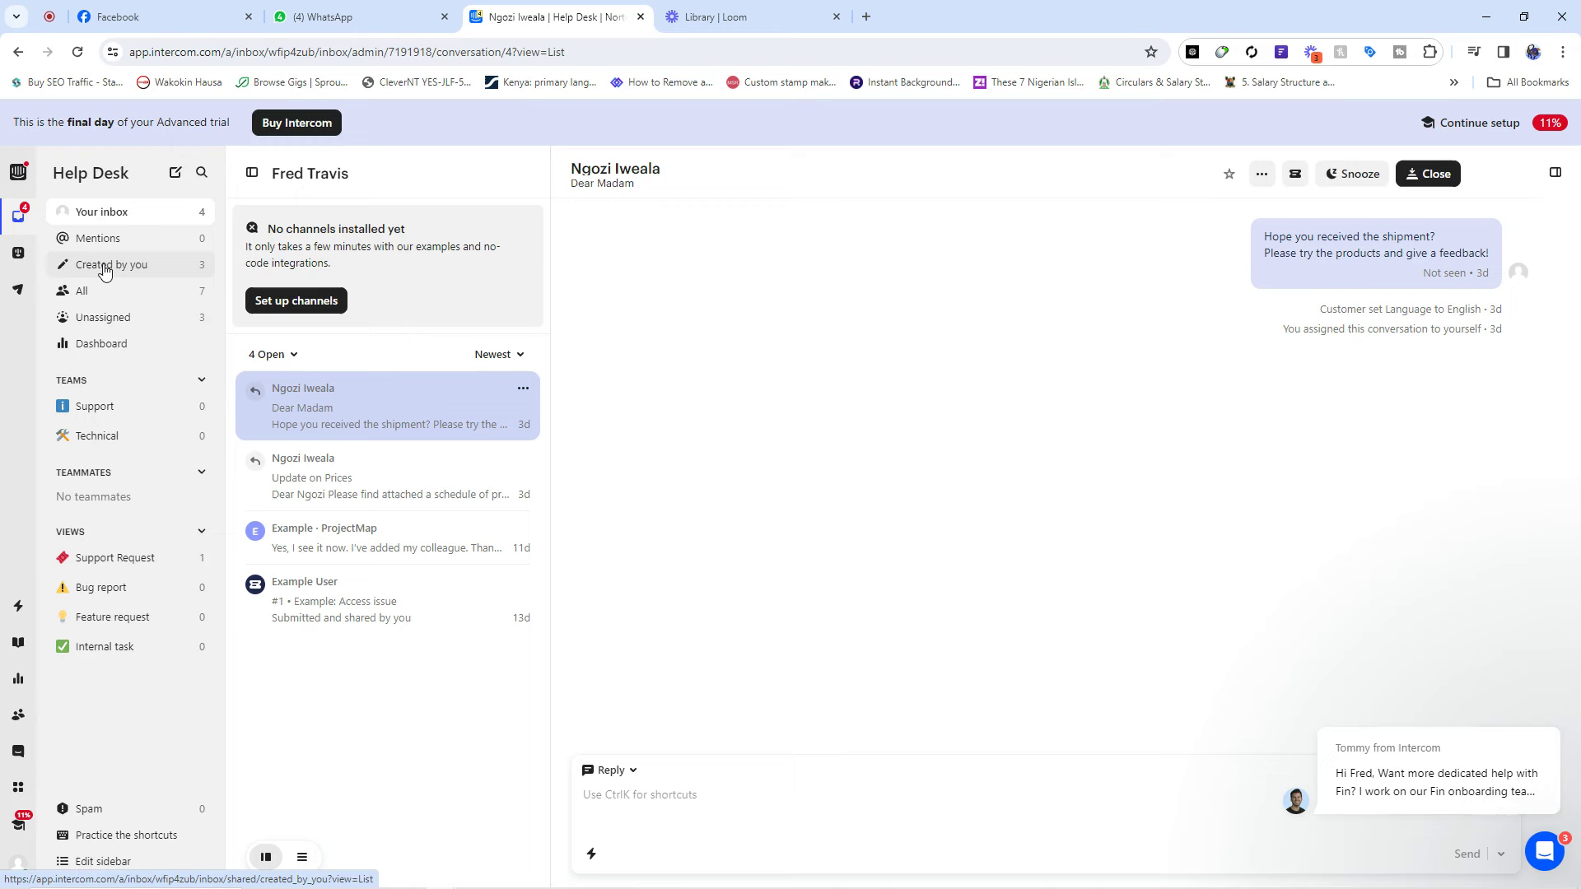
- Switch the Help Desk view to All, then Unassigned, then the Dashboard page
click(77, 293)
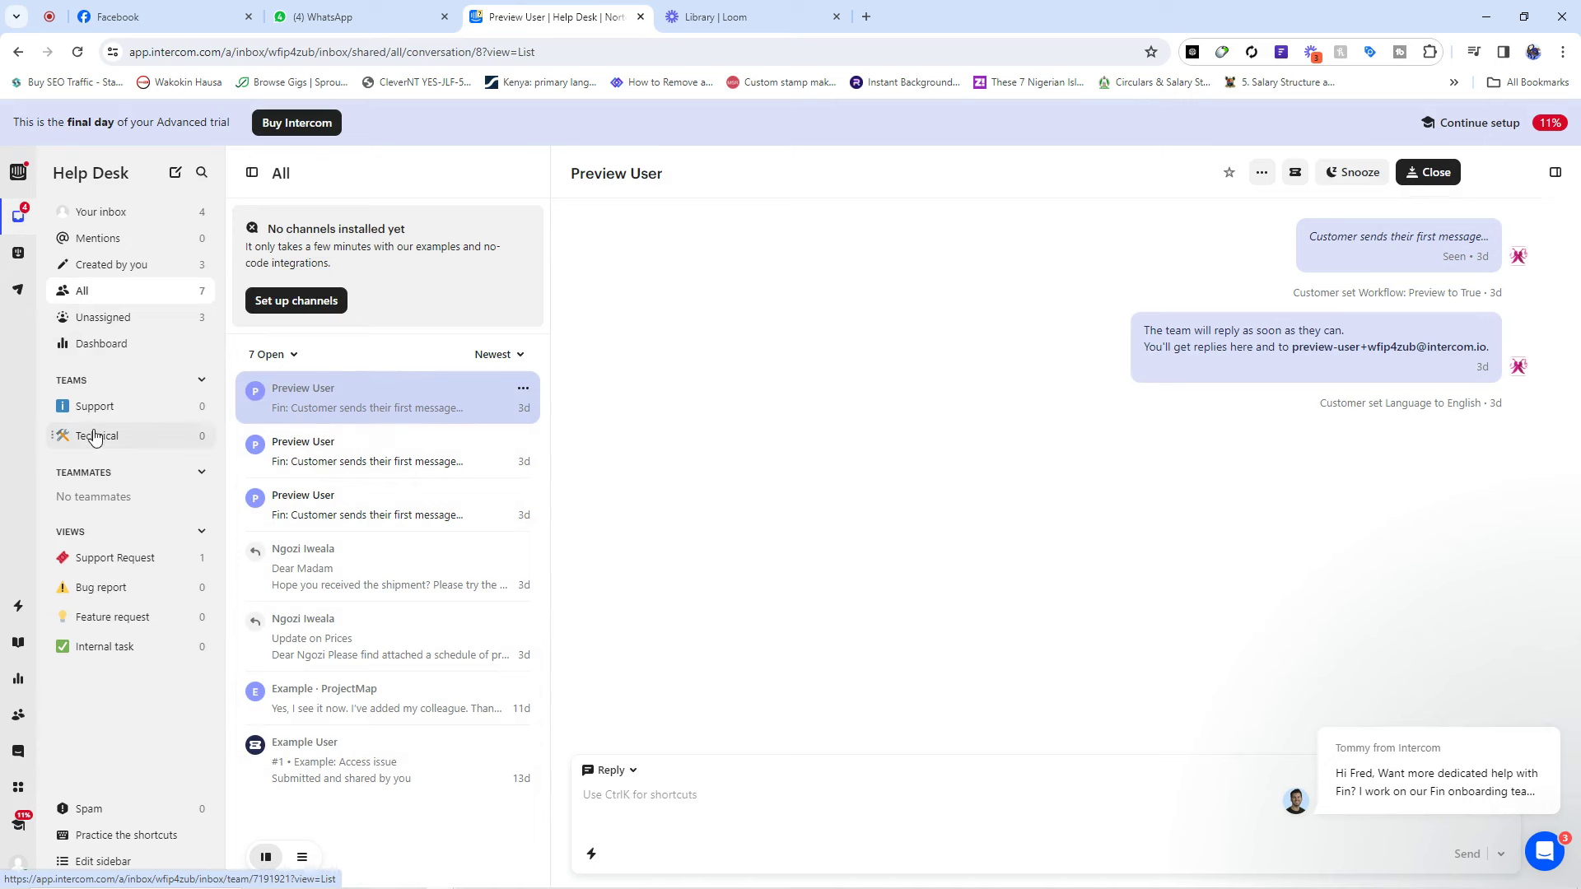
click(103, 319)
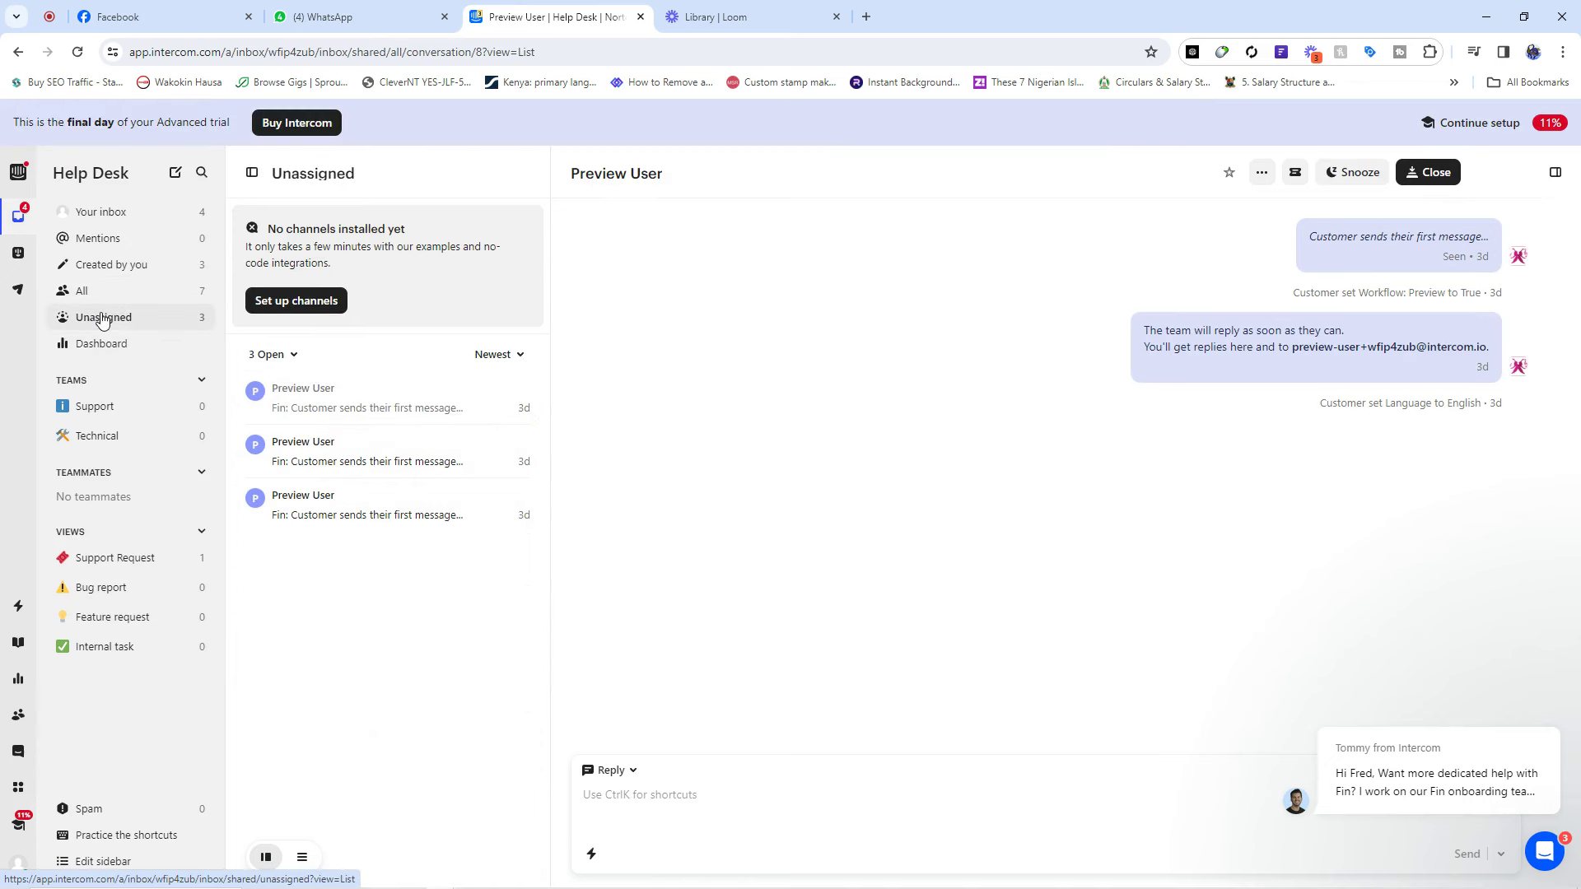
click(103, 354)
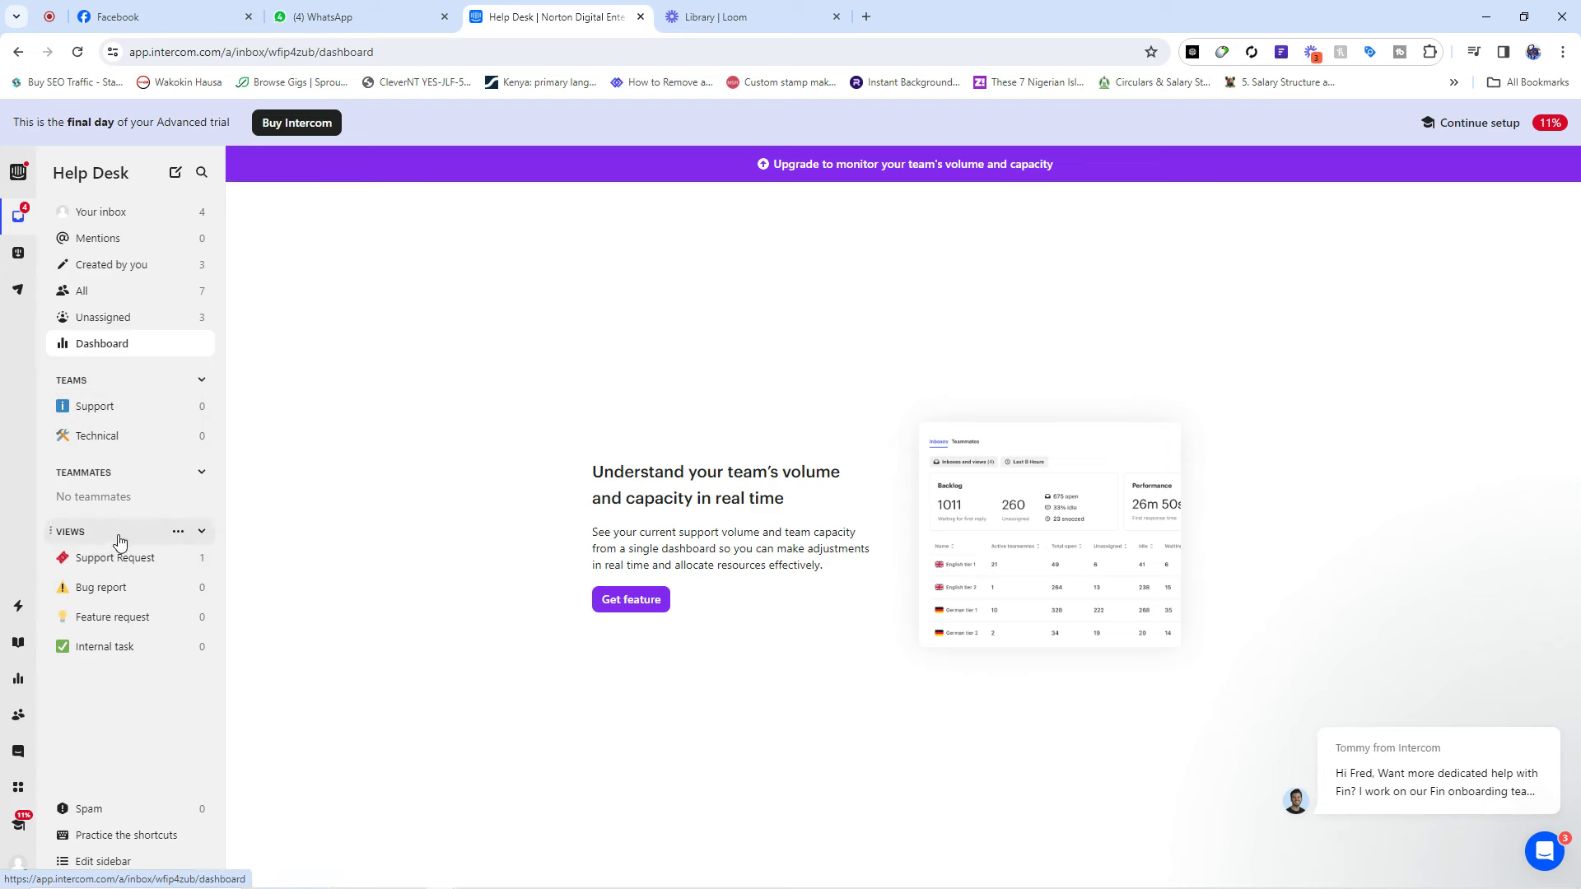
- Browse the Support Request ticket view, then the Bug report view, which has no conversations
mouse_move(141, 564)
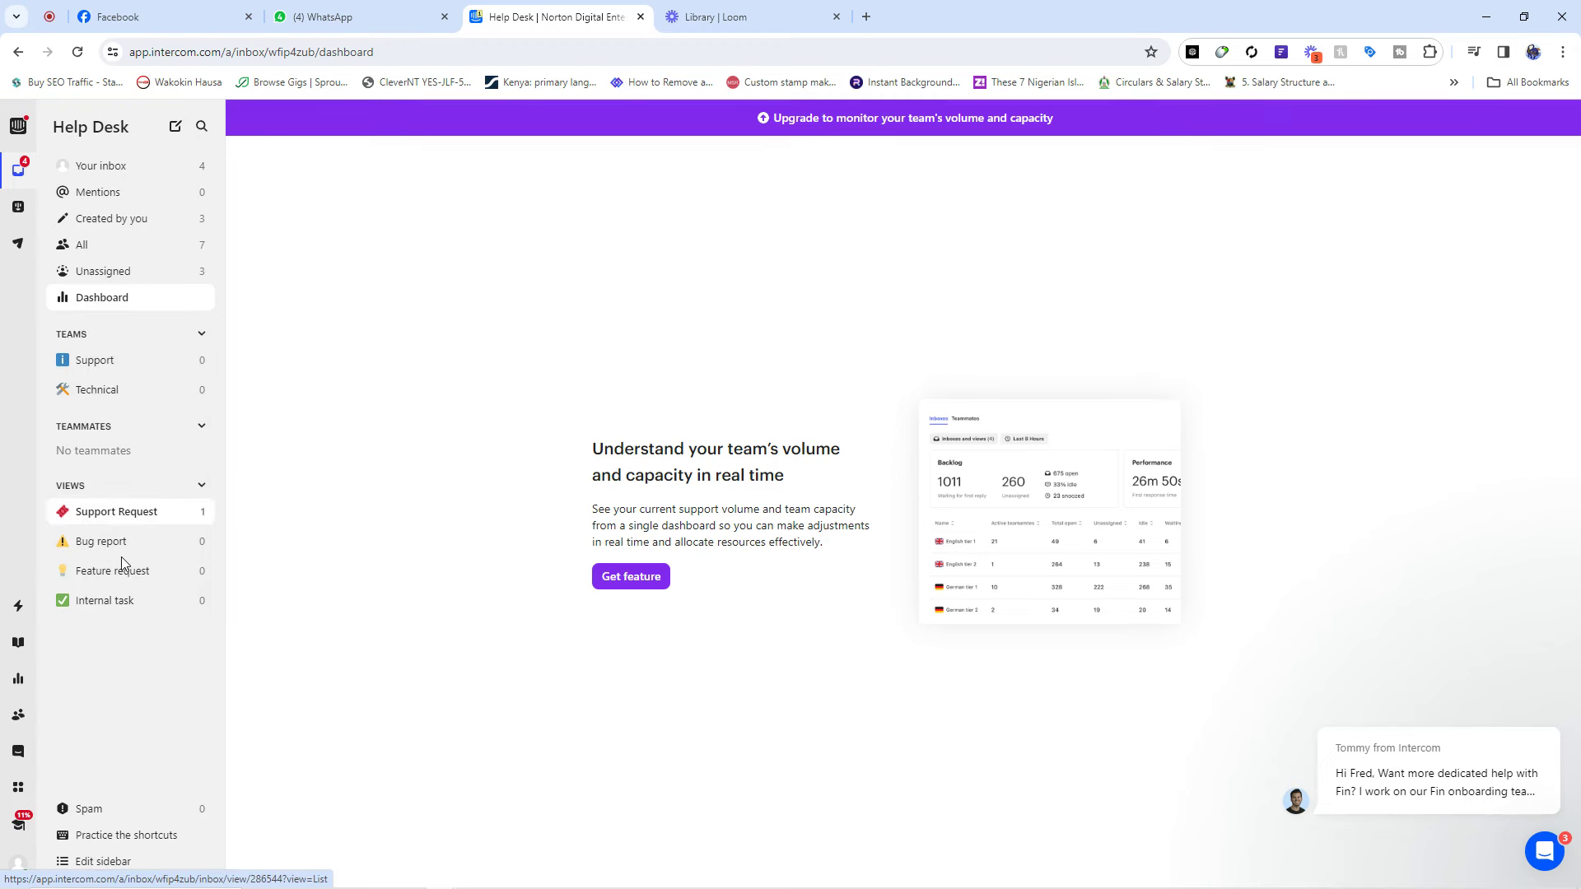
click(121, 557)
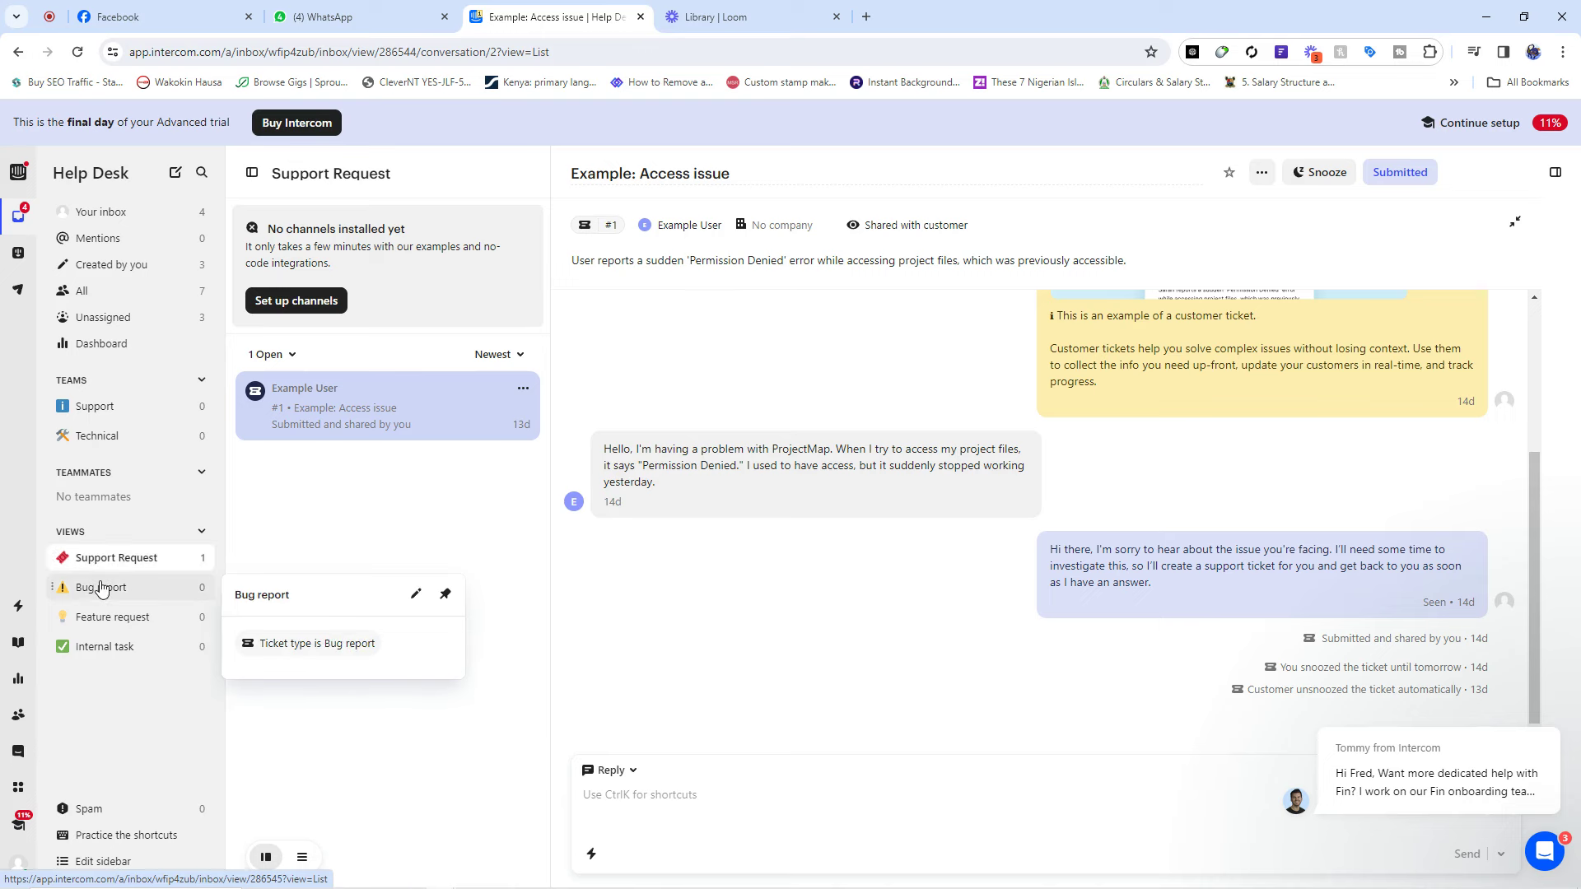
click(99, 587)
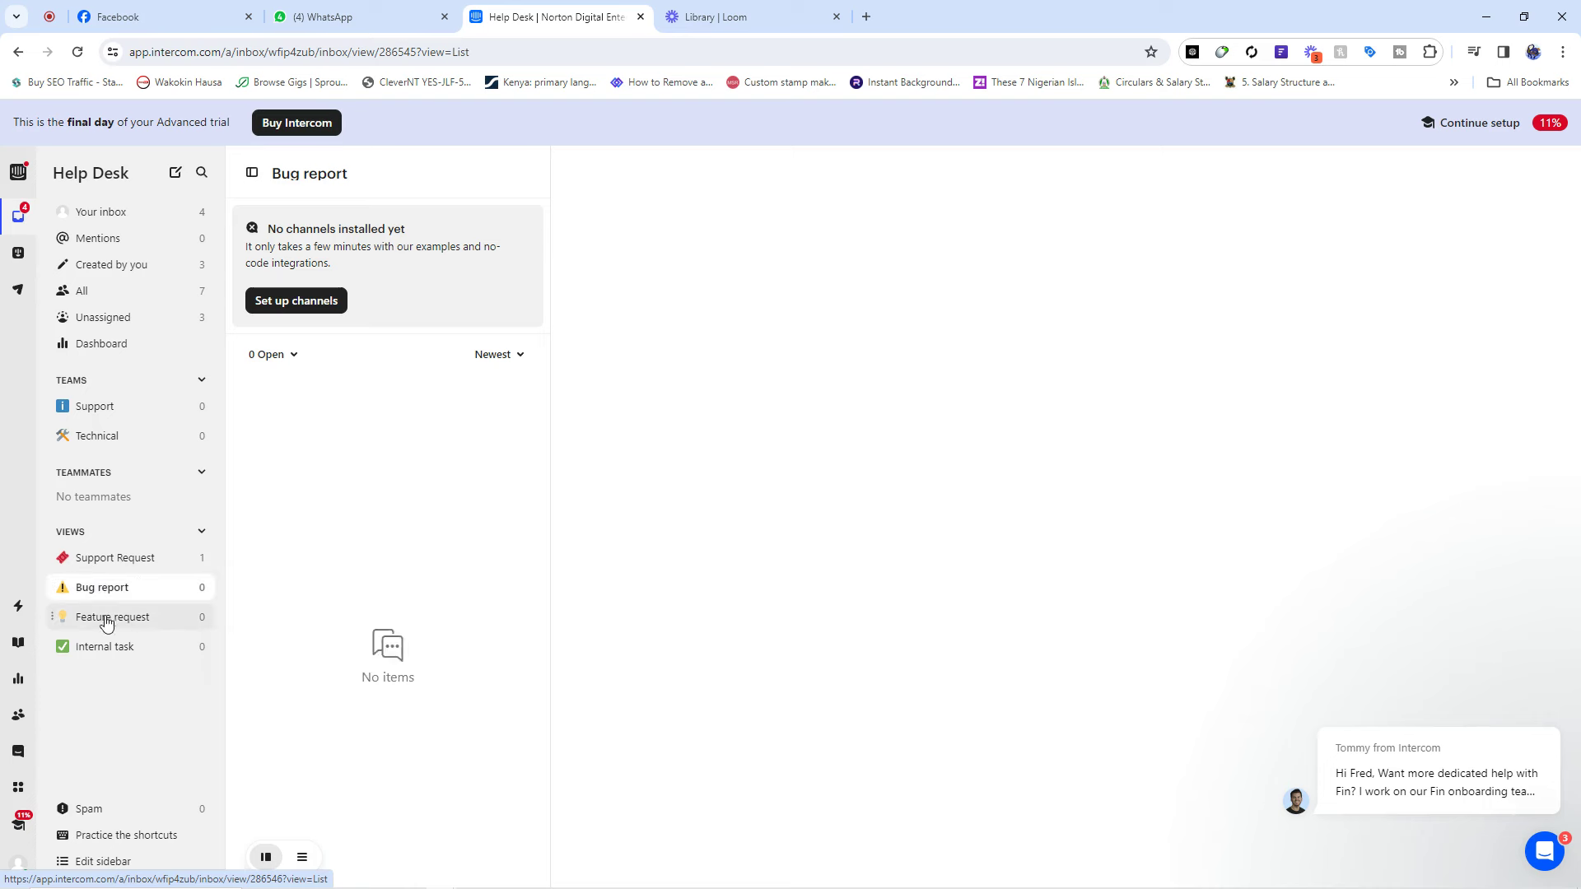
mouse_move(112, 619)
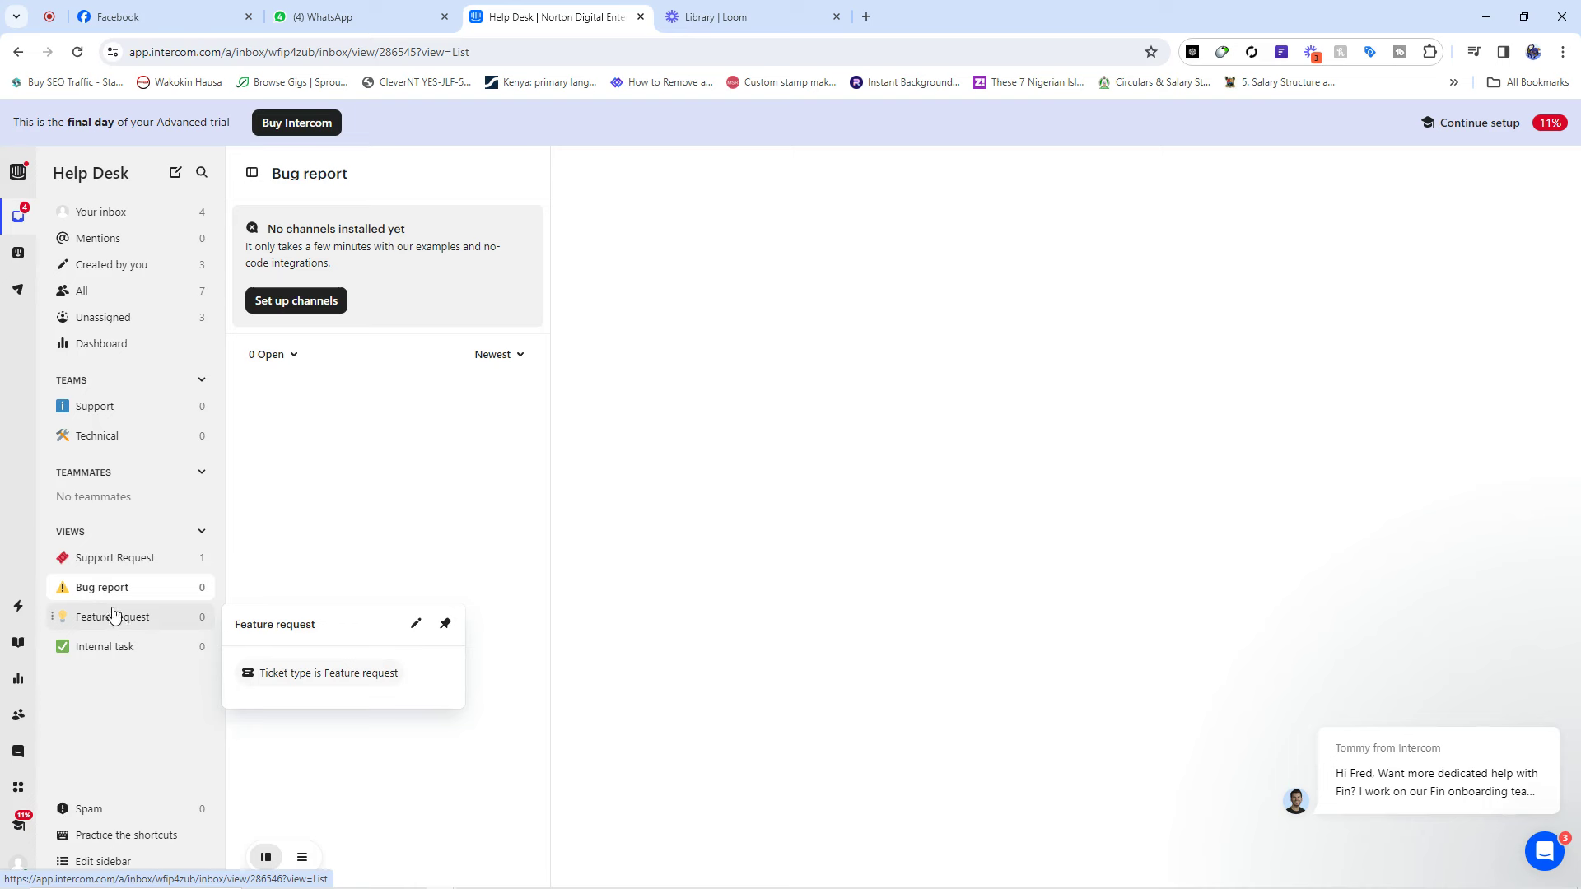
- Open the AI Chatbot overview and clear the Fin test chat preview
click(11, 257)
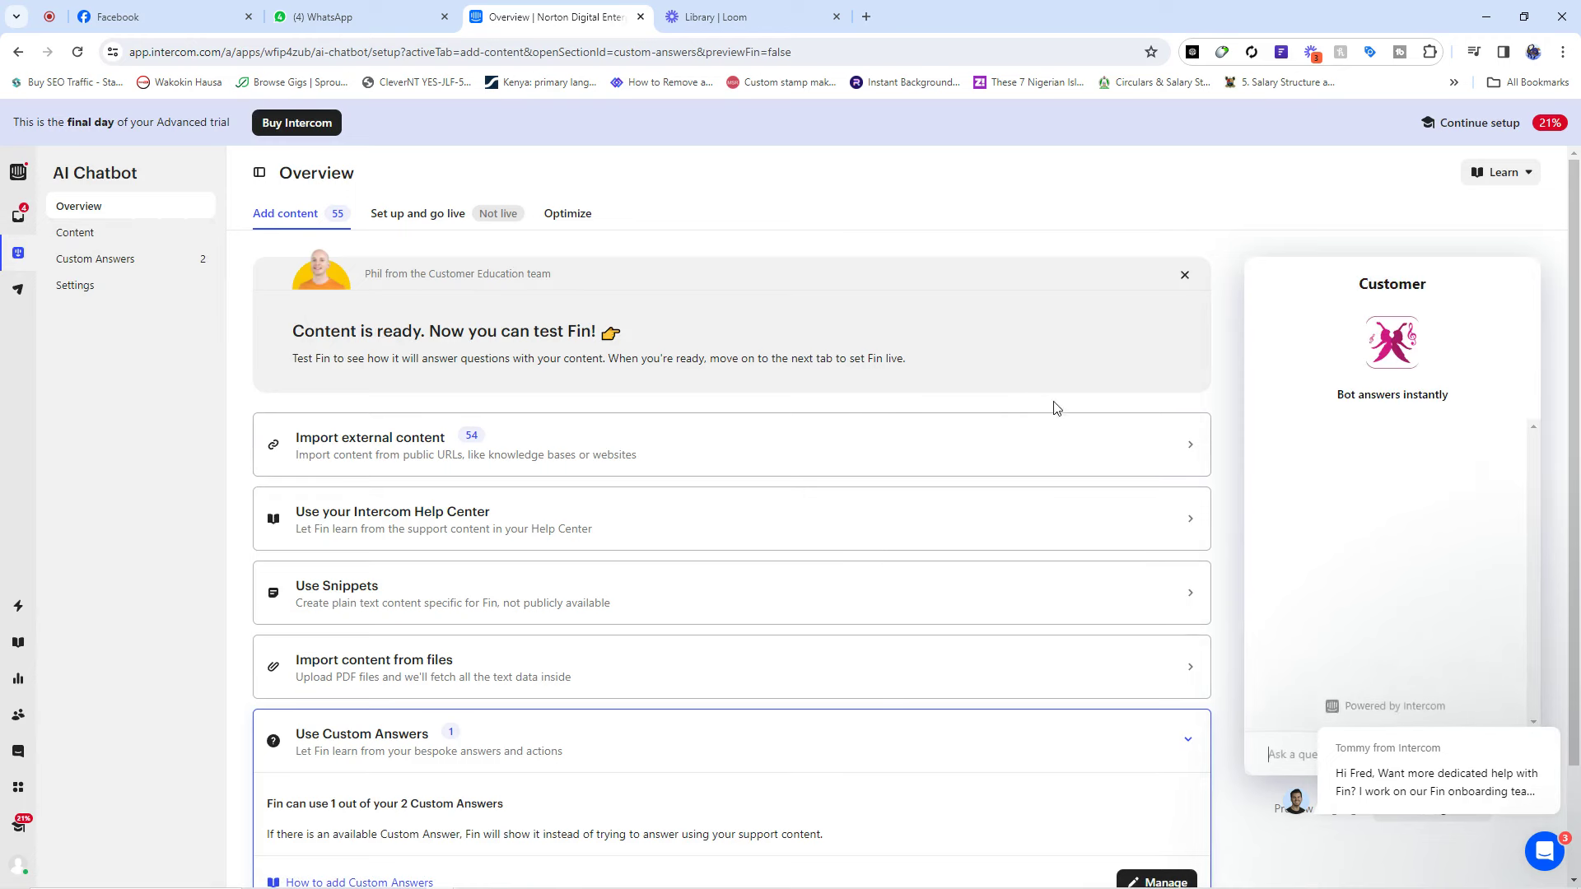
mouse_move(1484, 751)
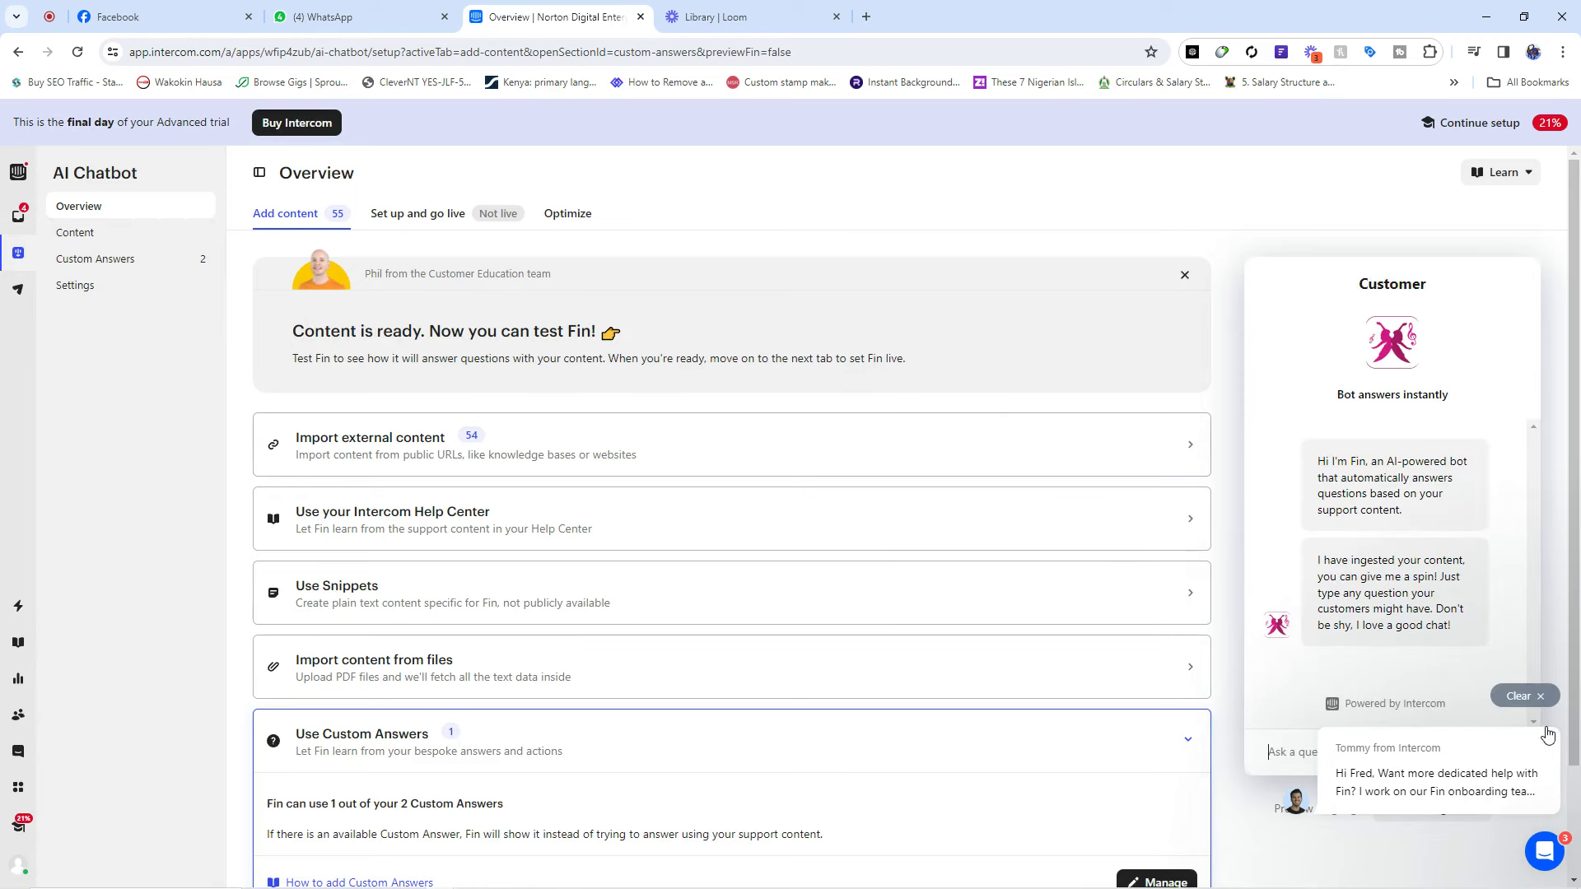
click(1540, 699)
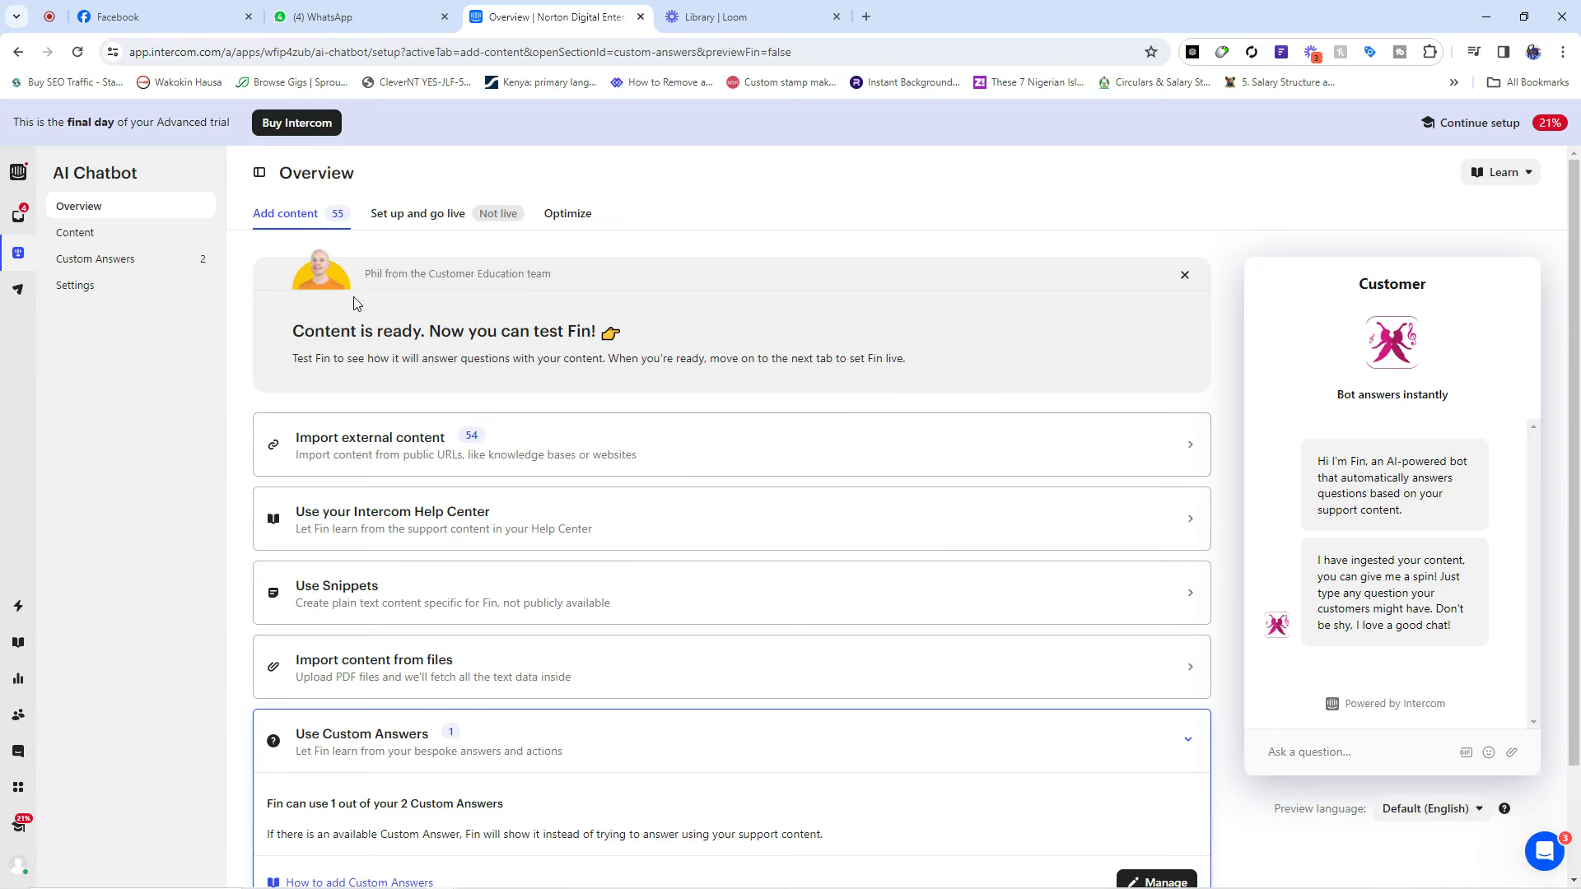
scroll(494, 621, down, 2)
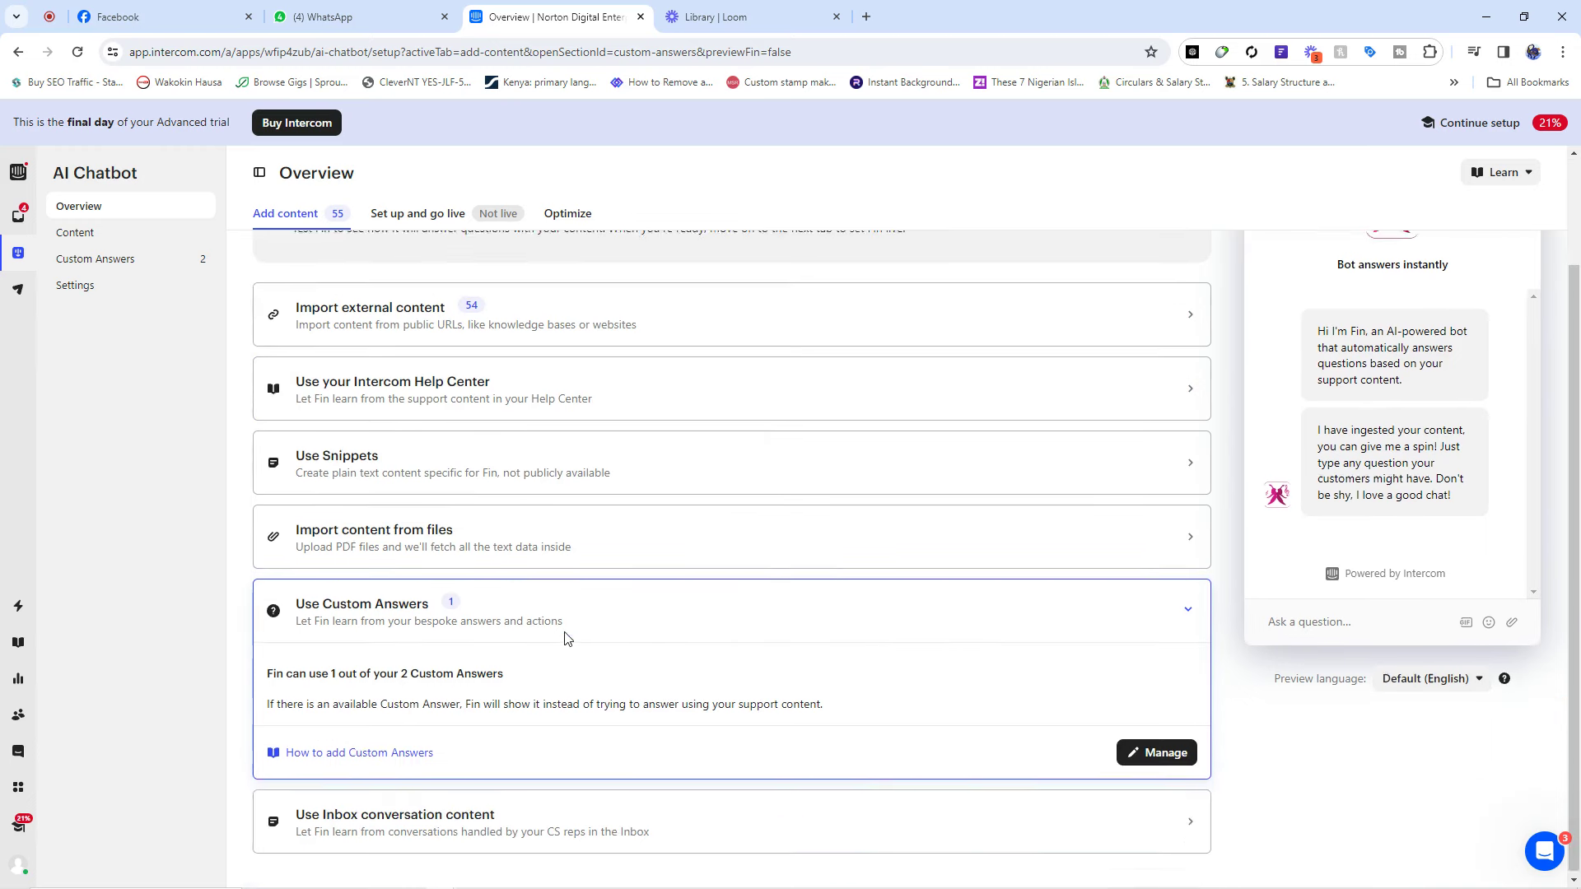
scroll(1387, 708, up, 2)
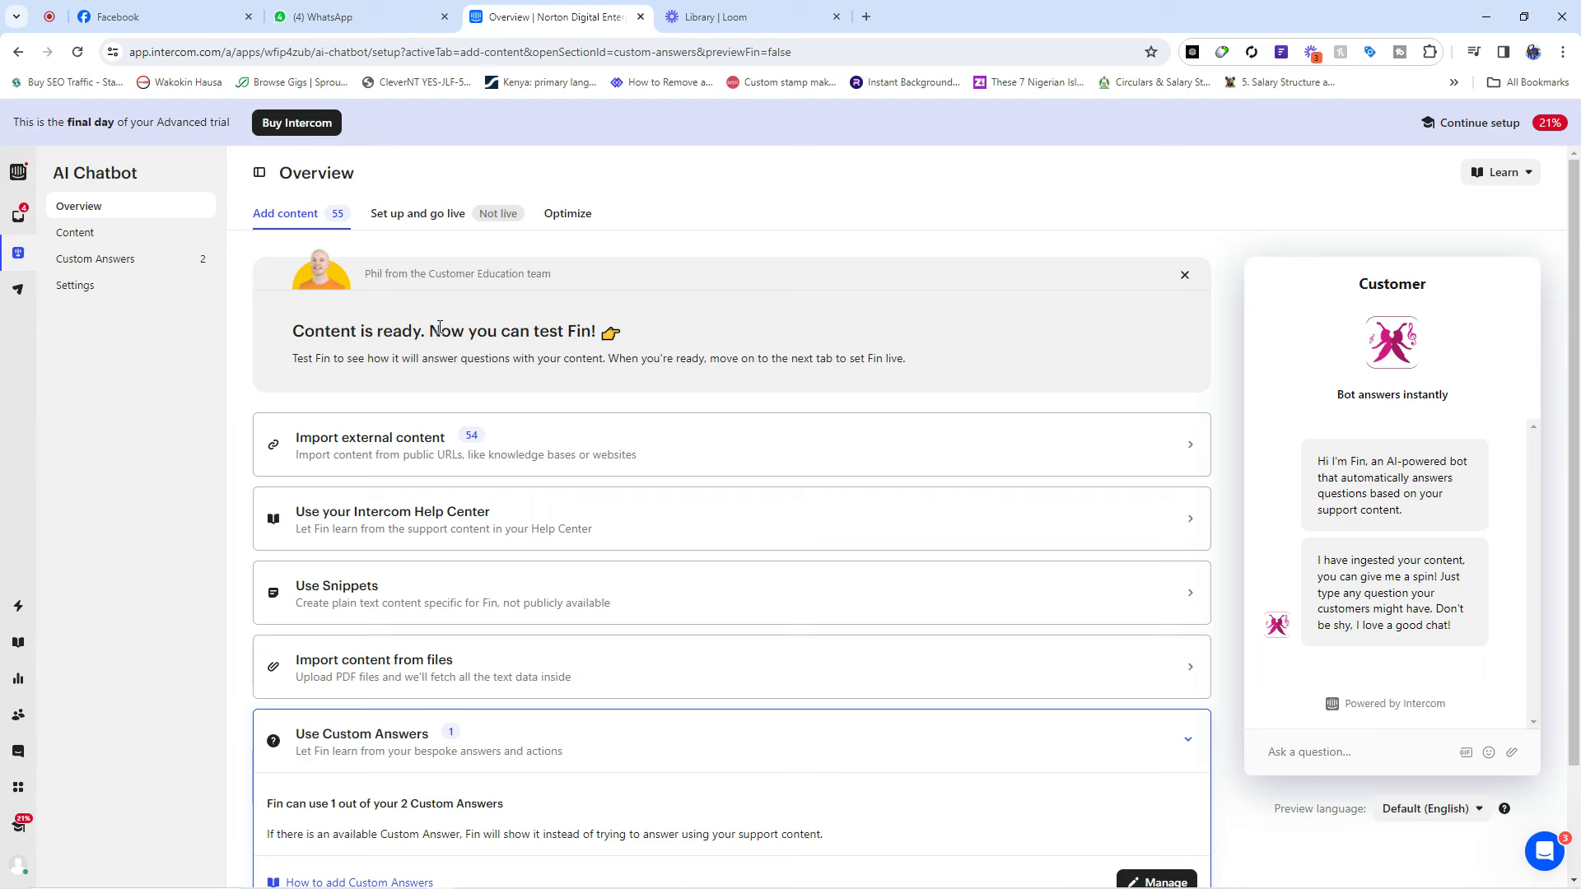
- Highlight and deselect parts of the test Fin heading, including the word Fin
drag(440, 327, 592, 330)
click(596, 333)
click(615, 323)
drag(566, 330, 593, 330)
click(586, 327)
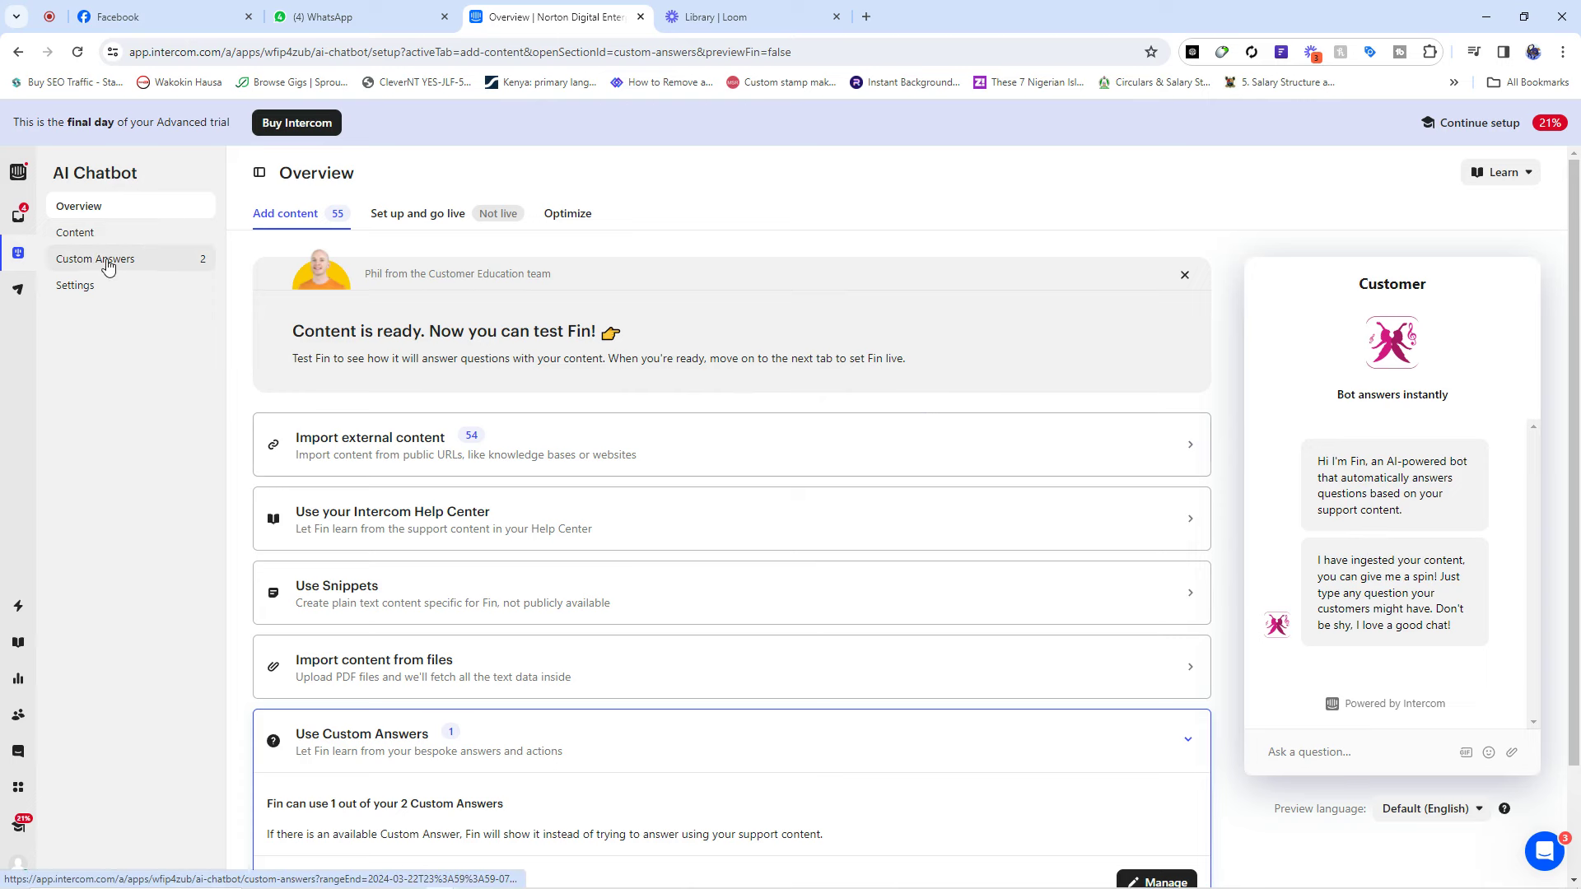
- Open the AI Chatbot settings, then go to Proactive Support's All messages page
click(72, 285)
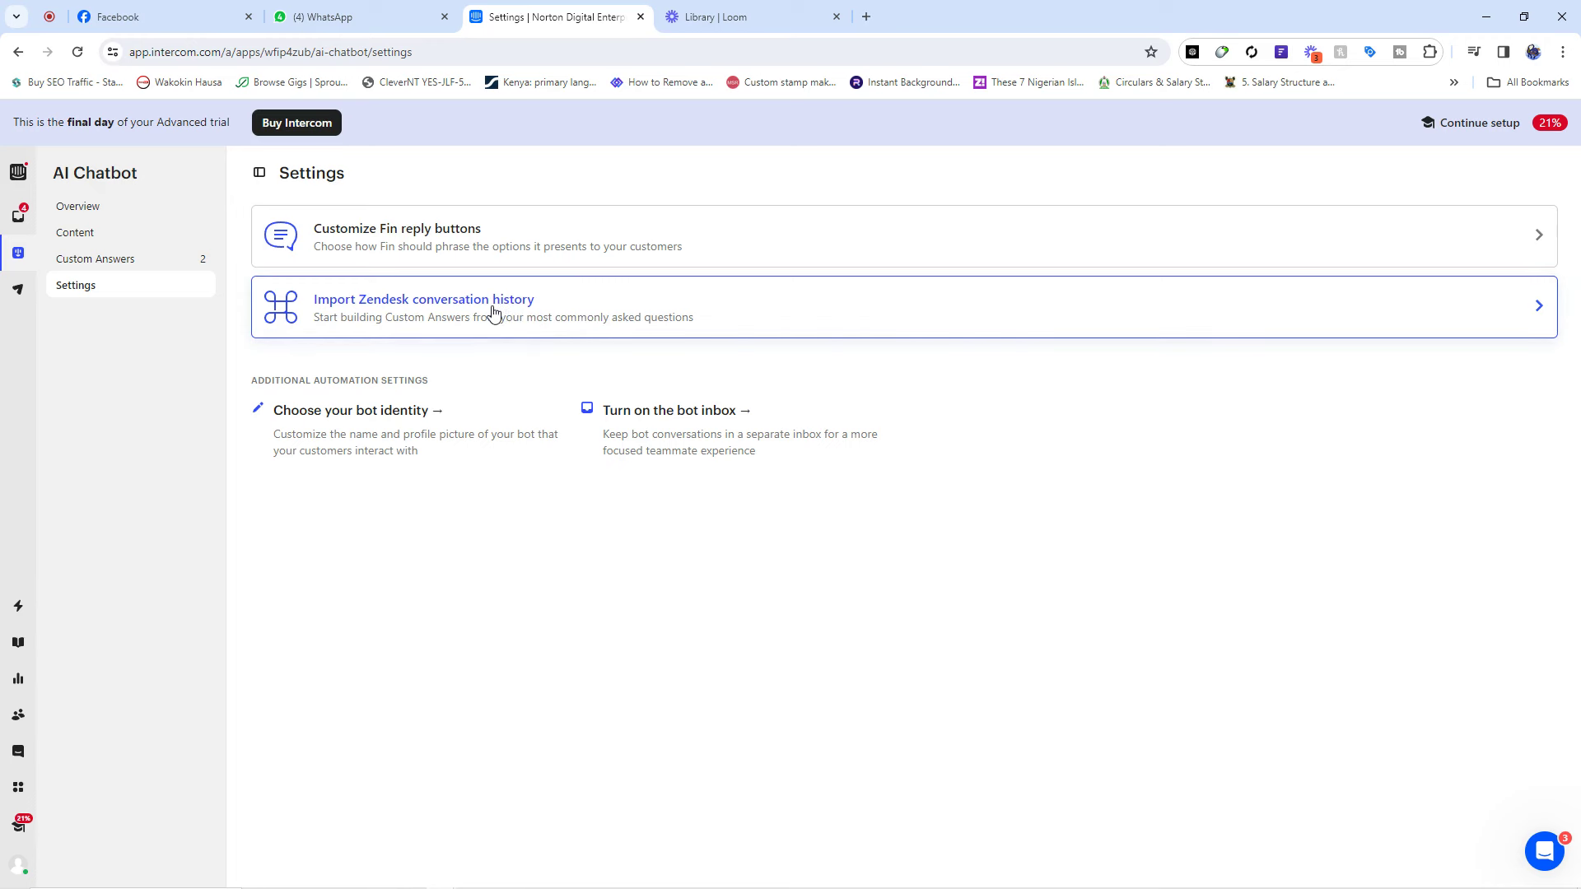
click(18, 290)
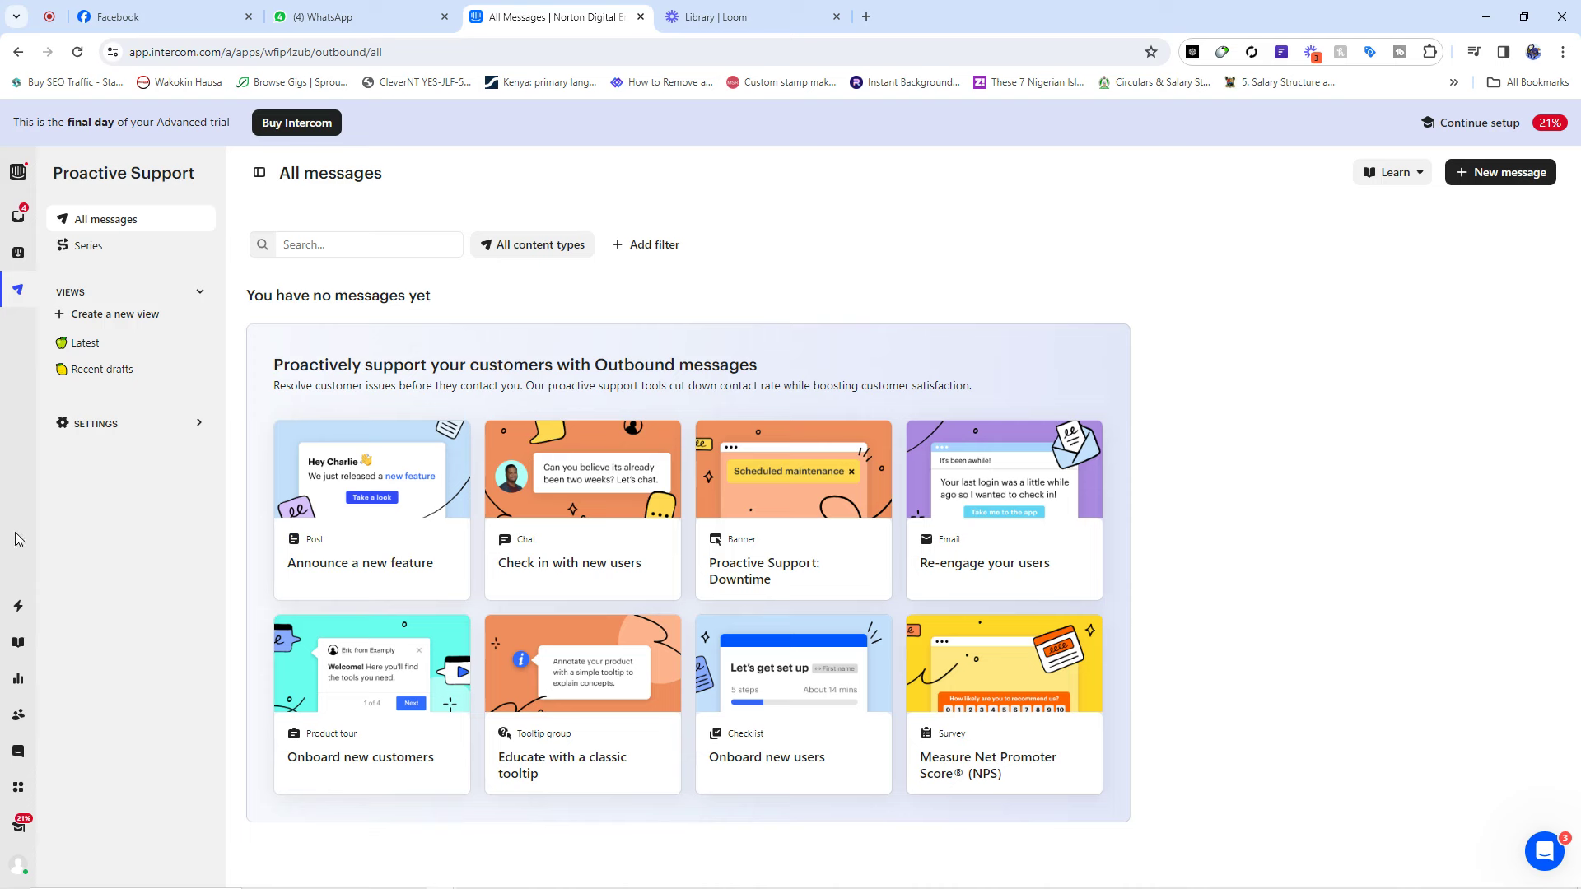
- Open Automation to see the Workflows list with its one live keyword-tagging workflow
click(17, 610)
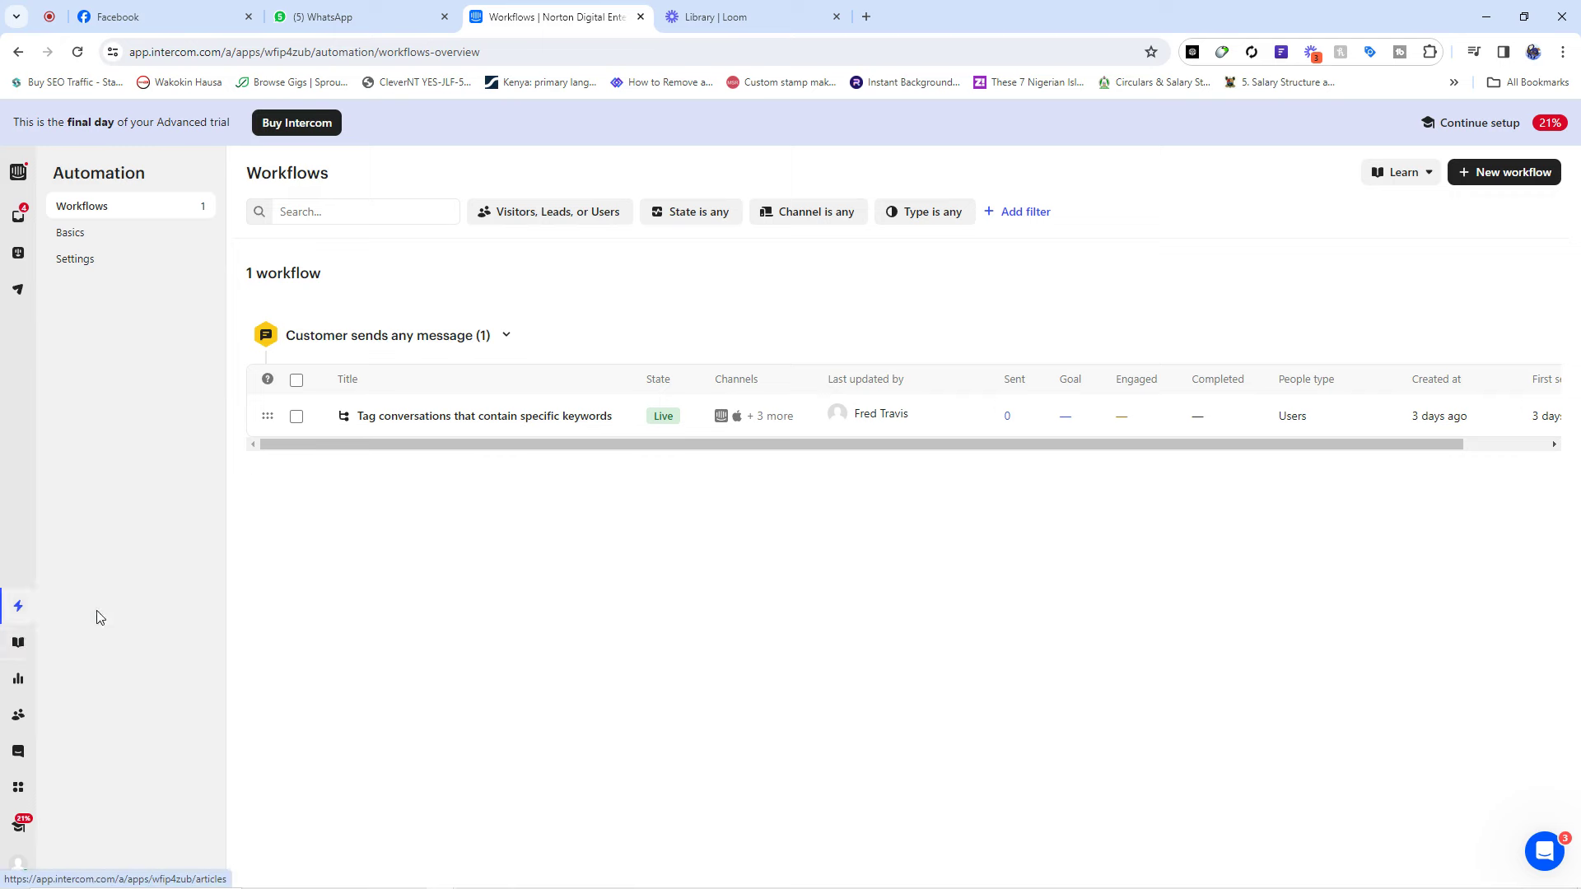
- Open Articles to see the drafted 'Getting started with Articles' in the Example collection
click(18, 645)
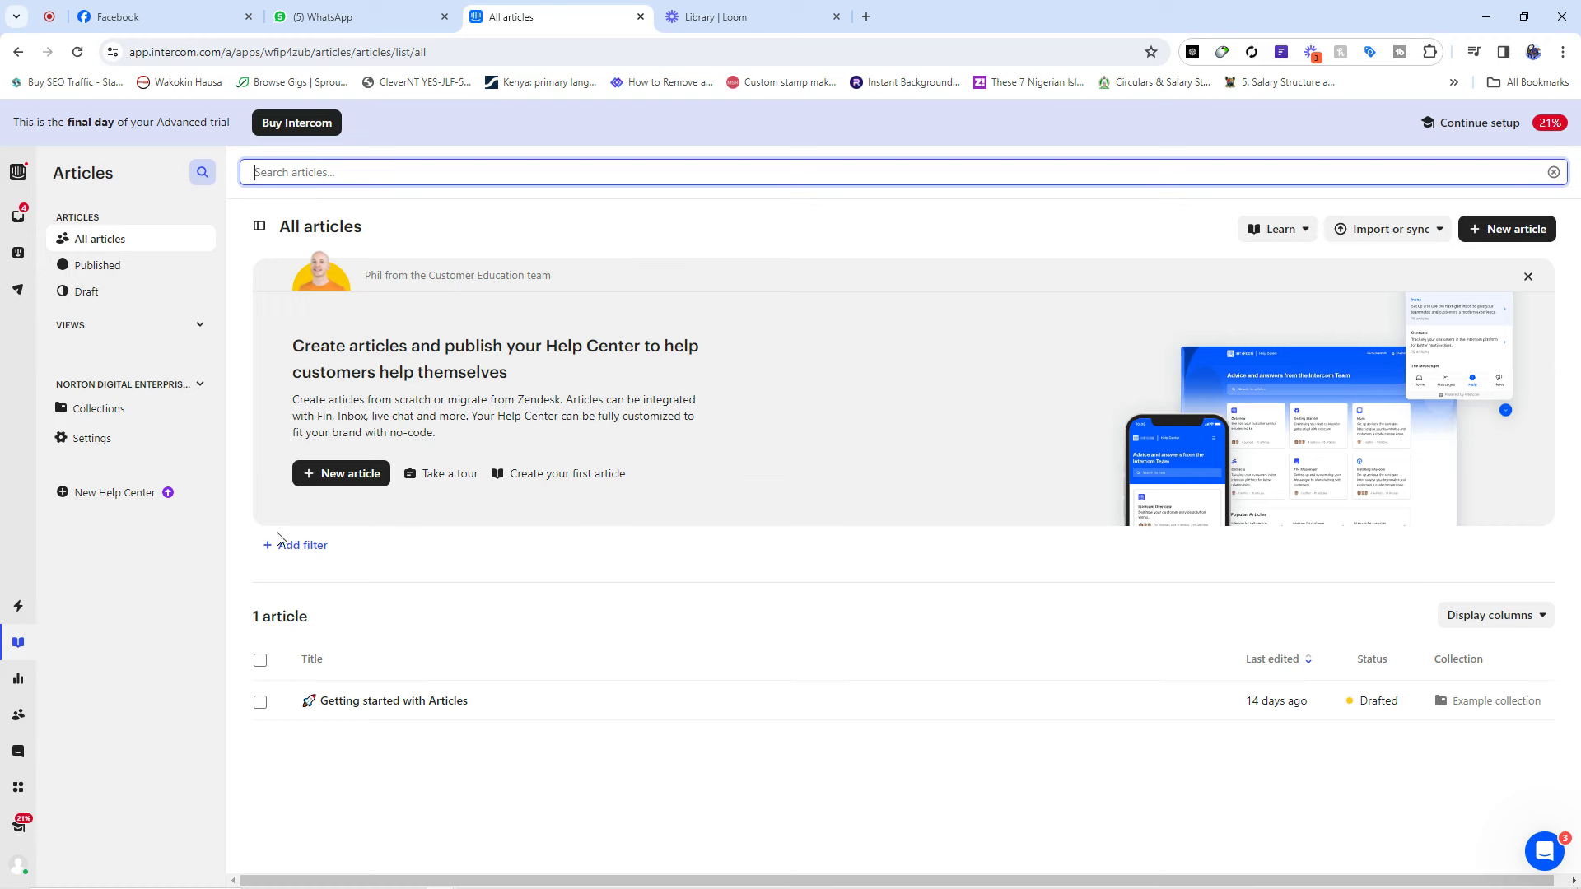
- Open Reports, check My reports, then show the All reports list of 21 reports
click(18, 678)
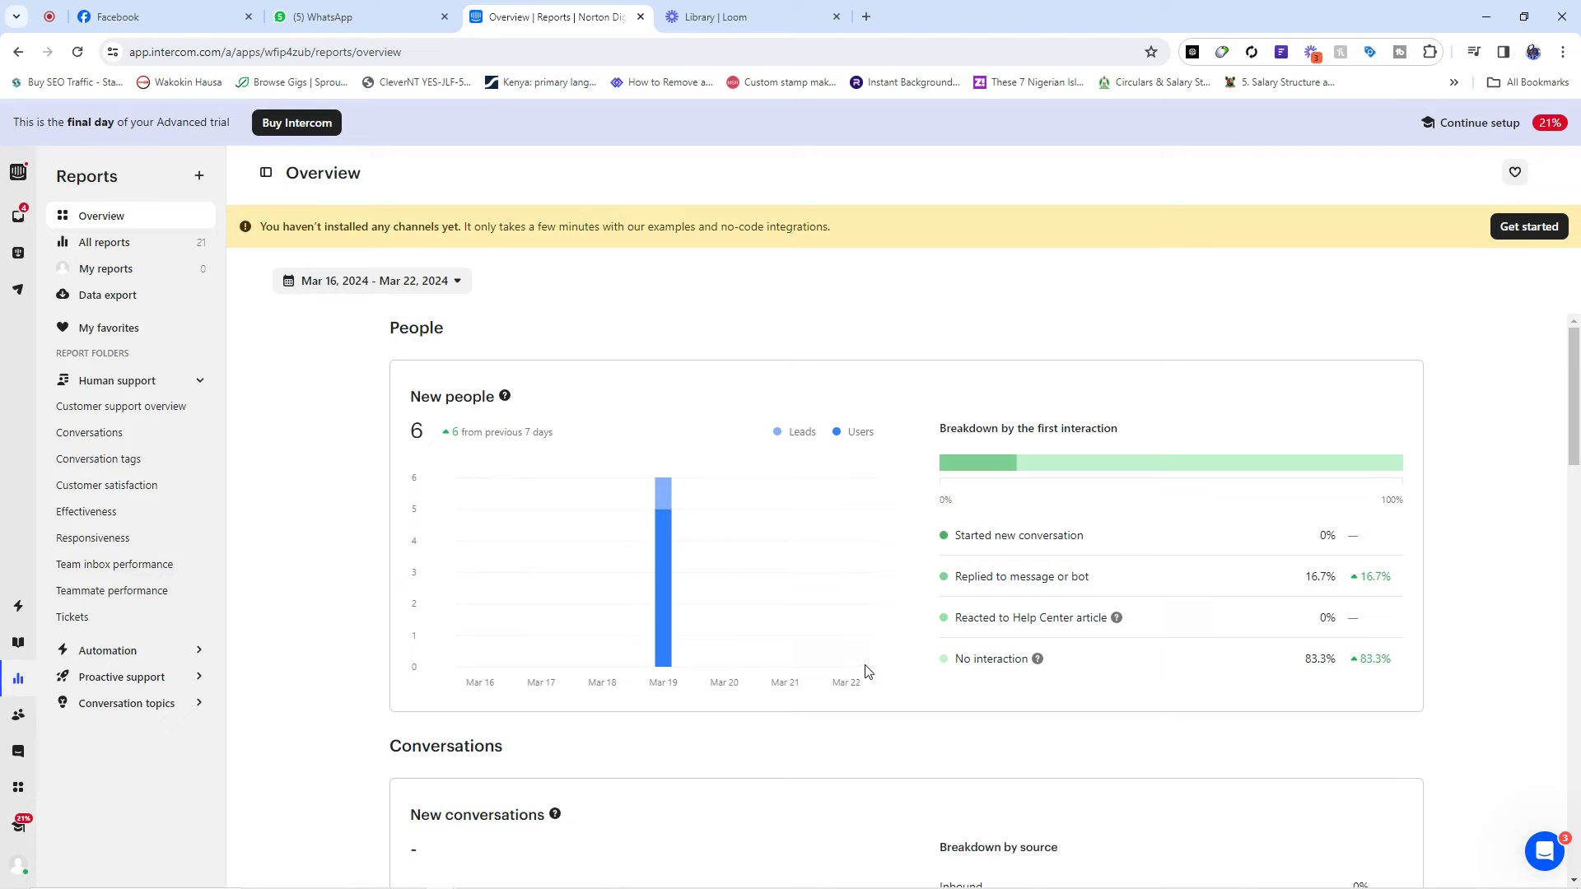
scroll(650, 552, down, 10)
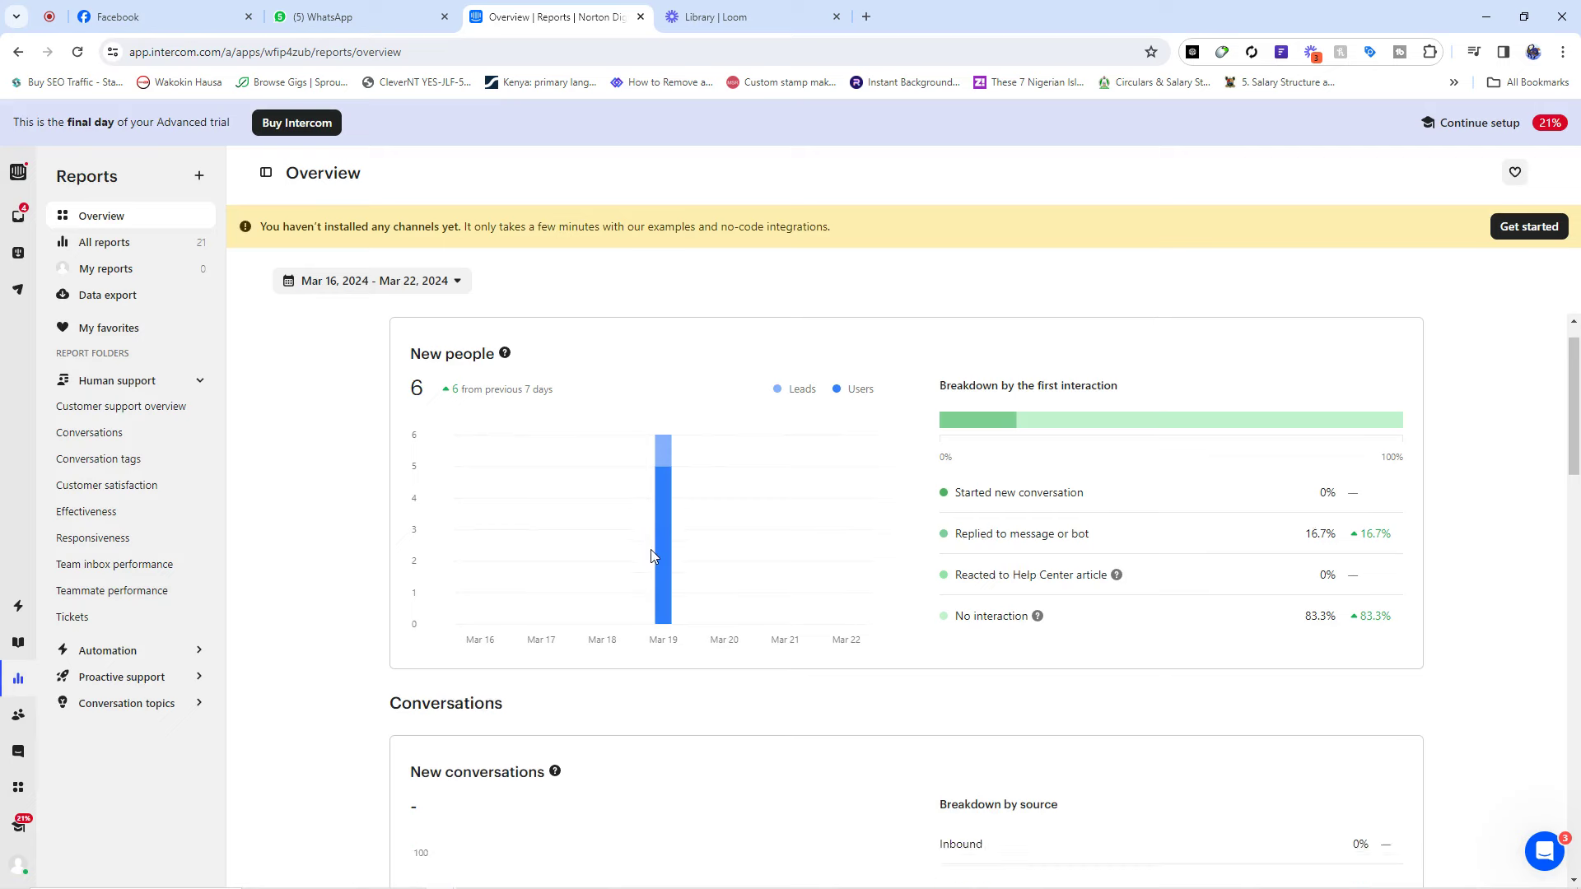
scroll(645, 557, down, 7)
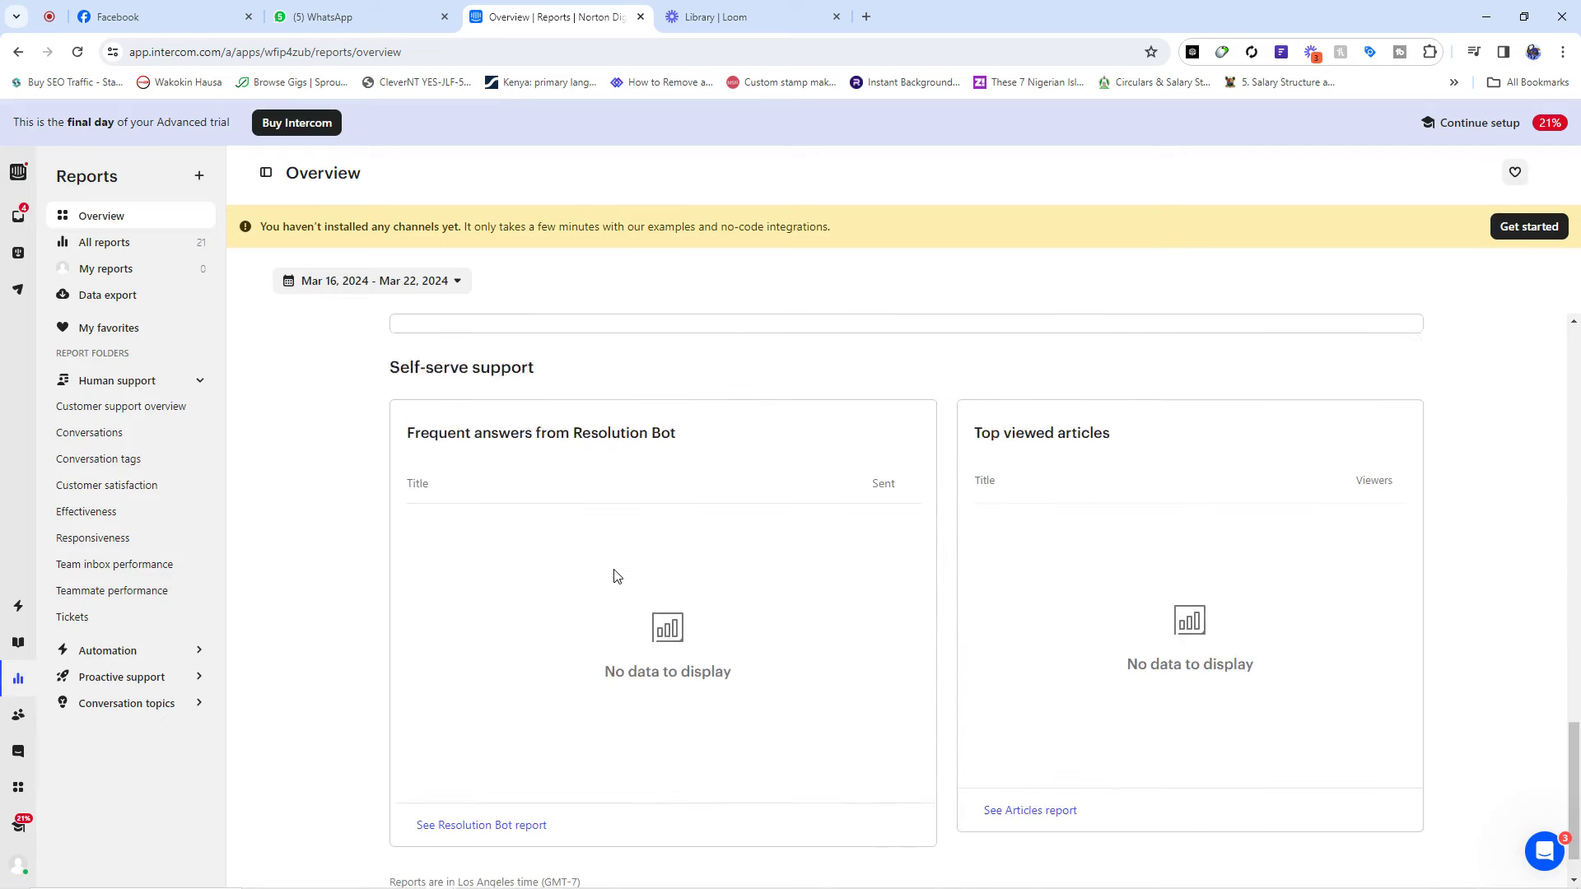
scroll(614, 575, up, 12)
scroll(630, 527, up, 5)
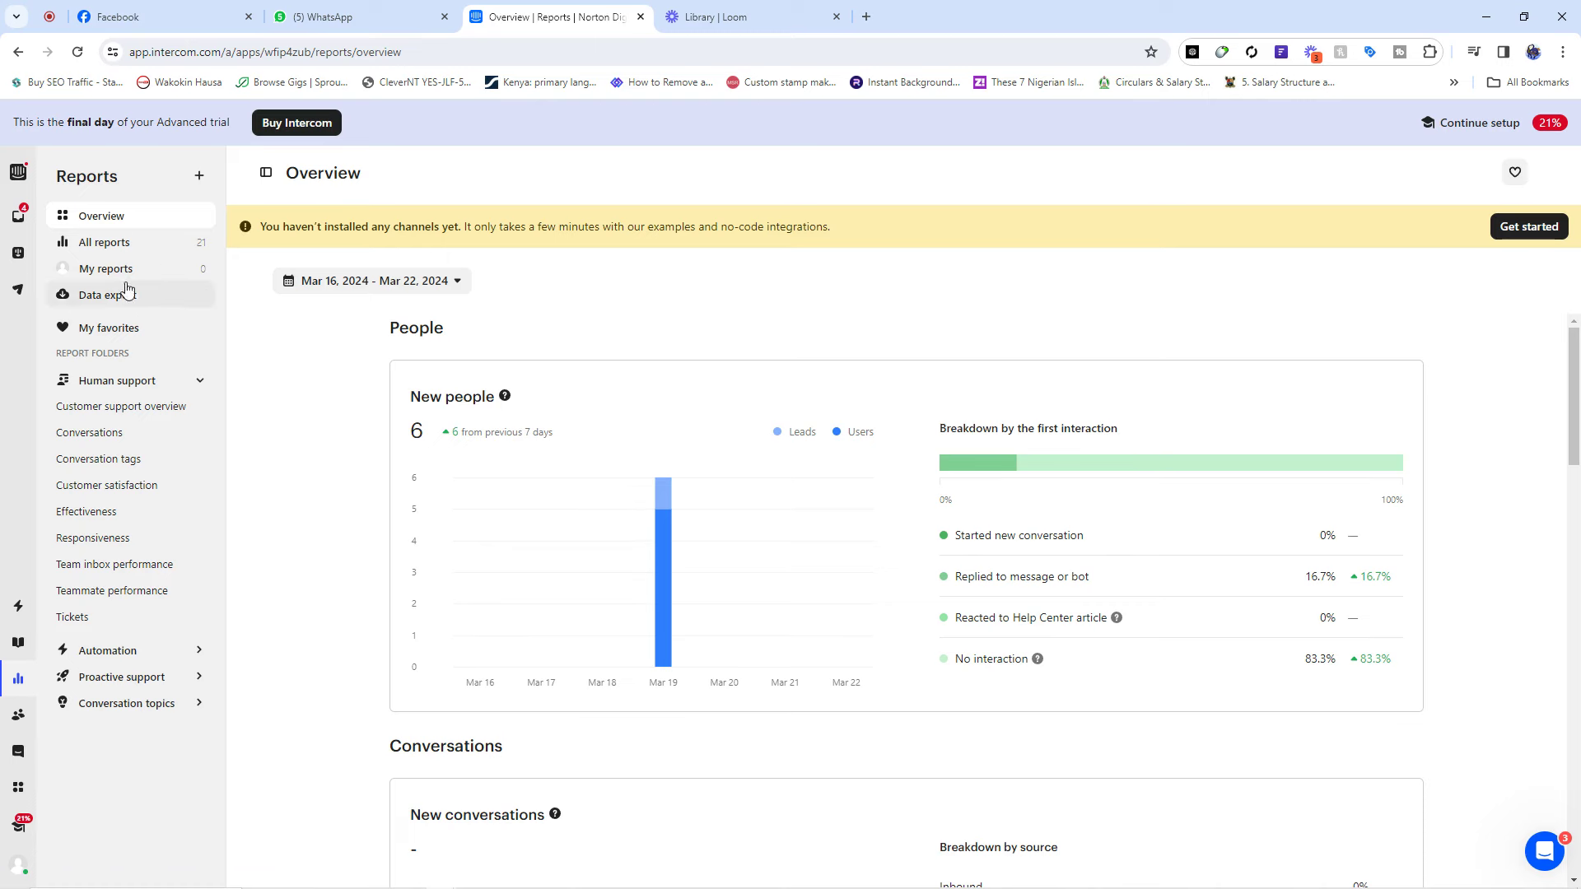
click(102, 270)
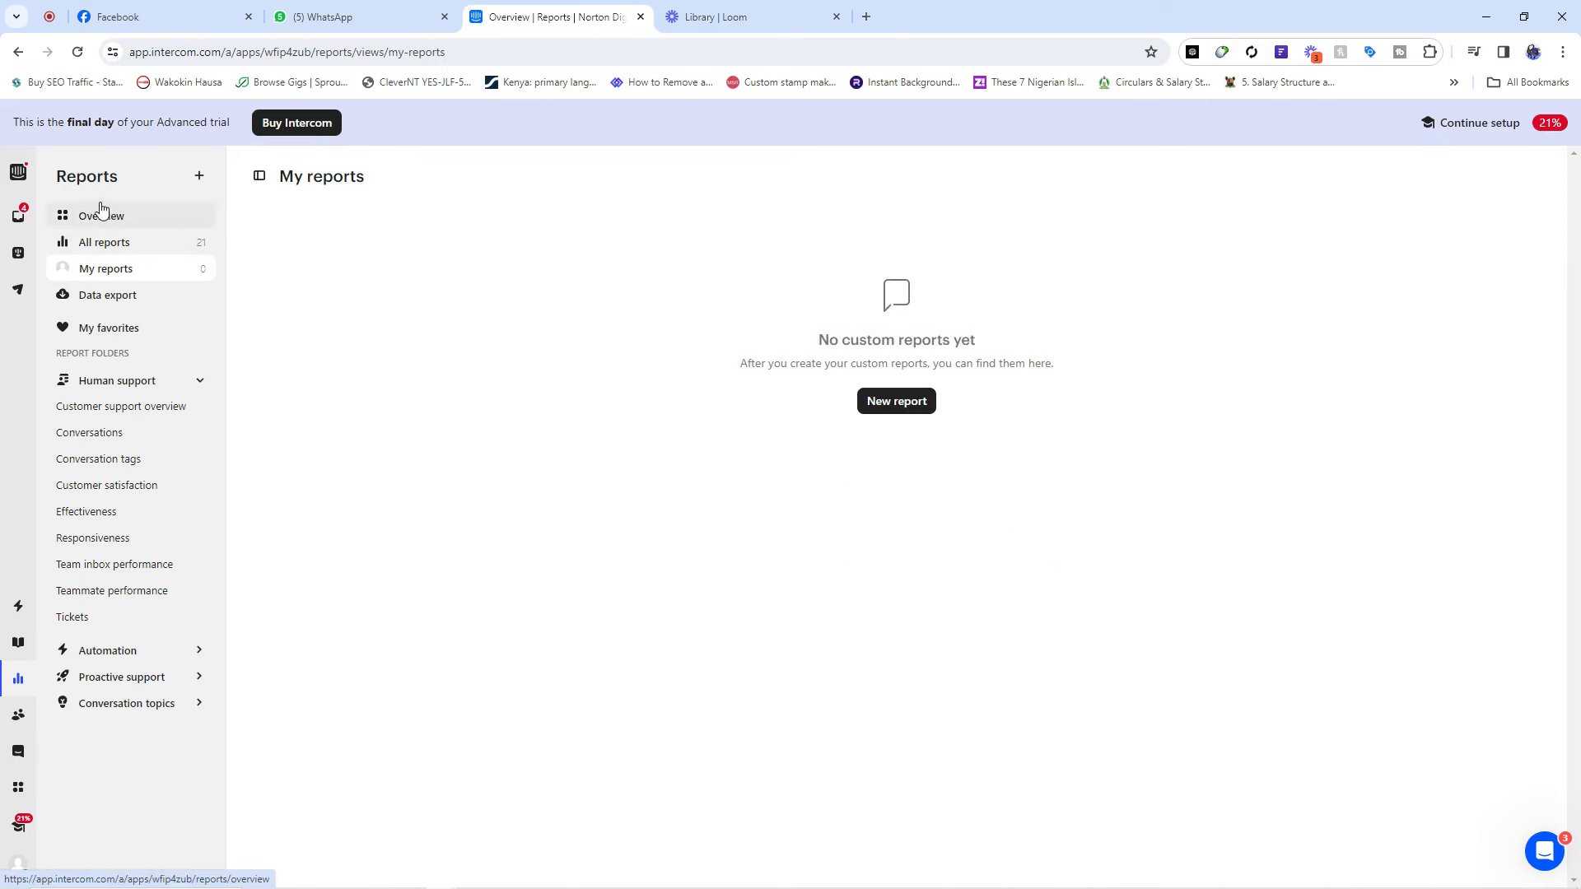
click(94, 247)
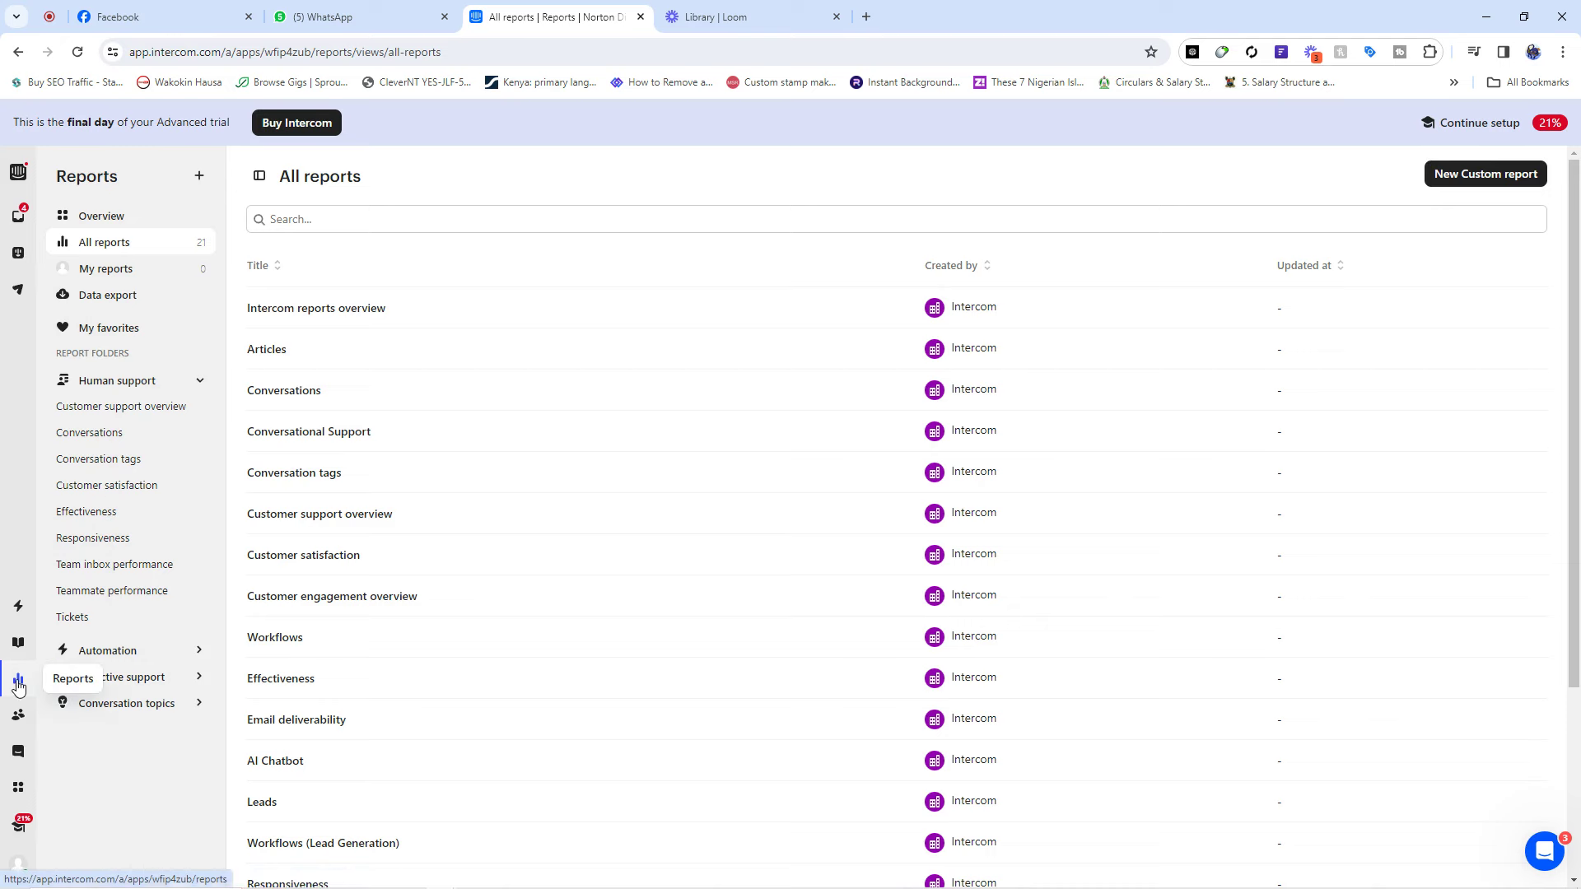
- Open the Contacts Active segment (1 of 5 users) and show the New users or leads options
click(18, 711)
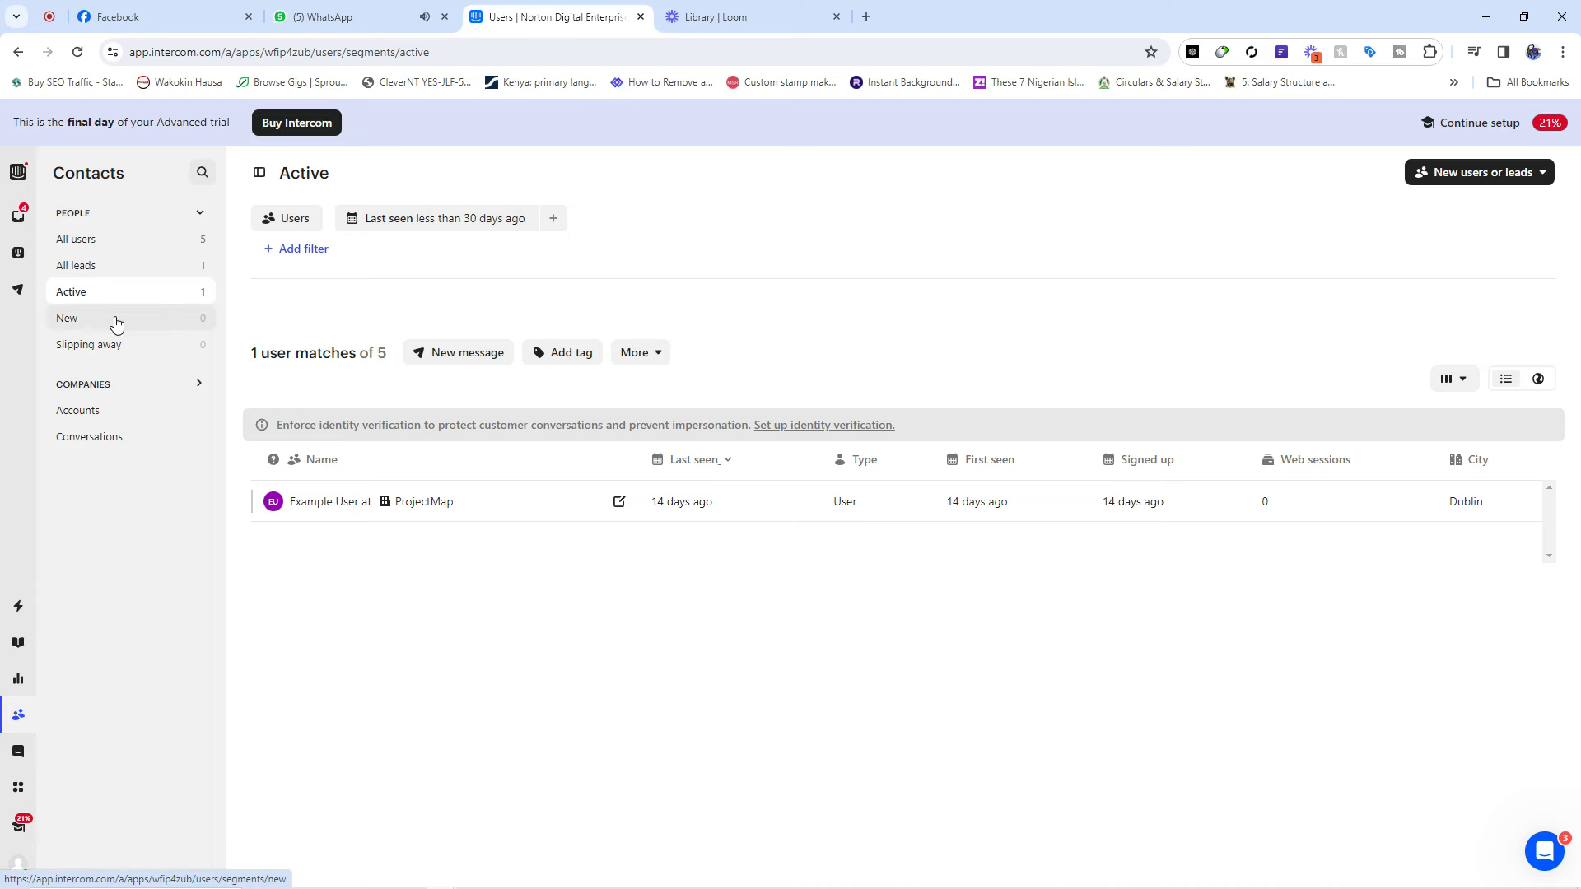
click(1465, 176)
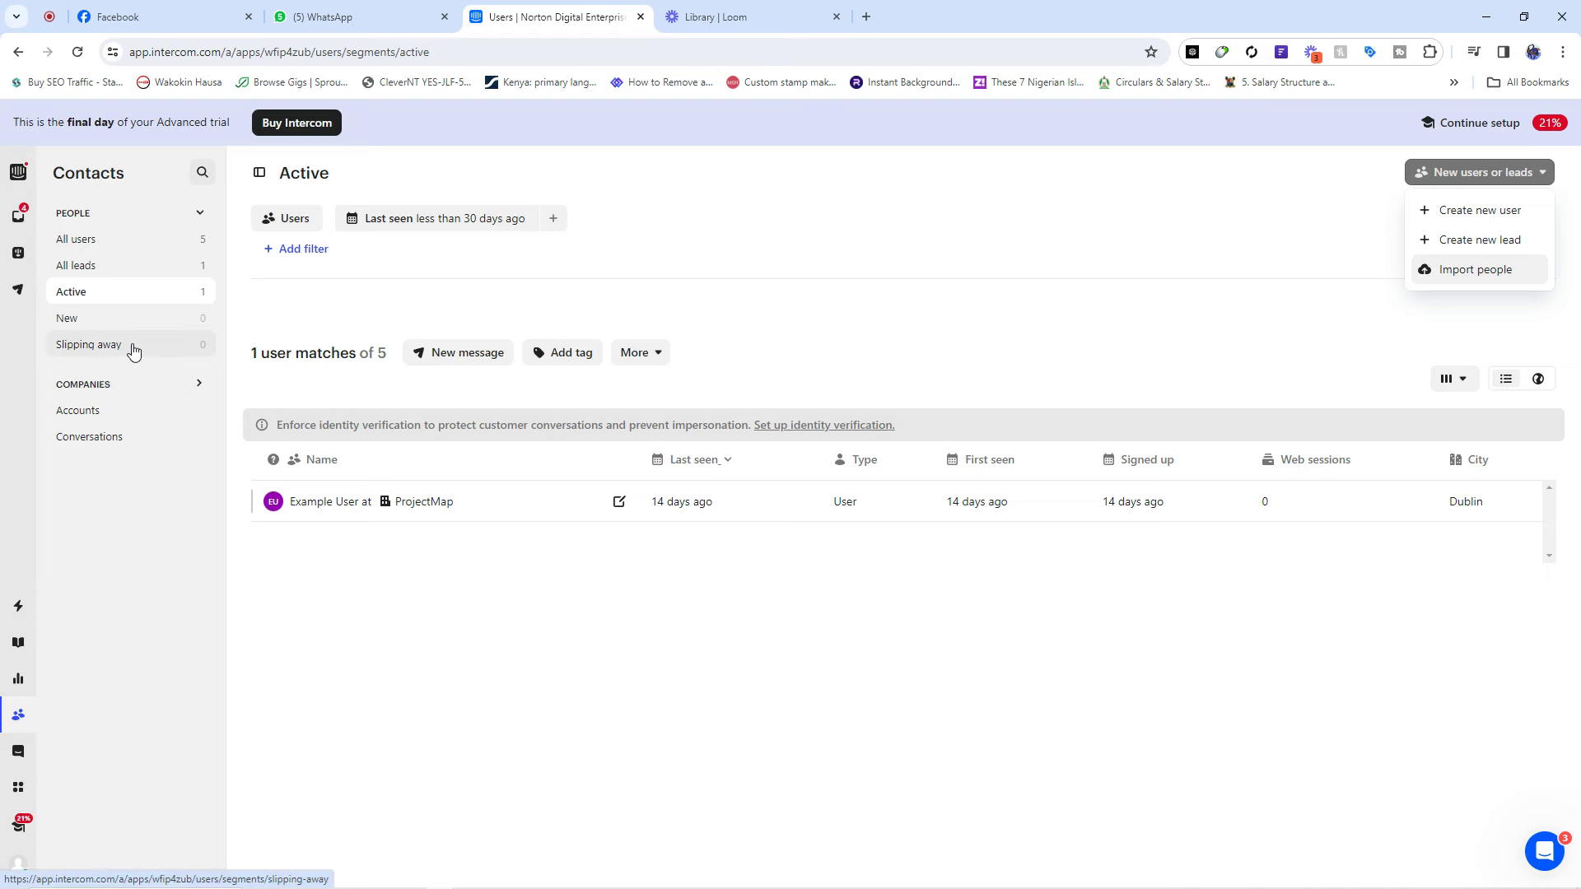
- View the Slipping away segment, then open the Accounts page under Companies
click(105, 350)
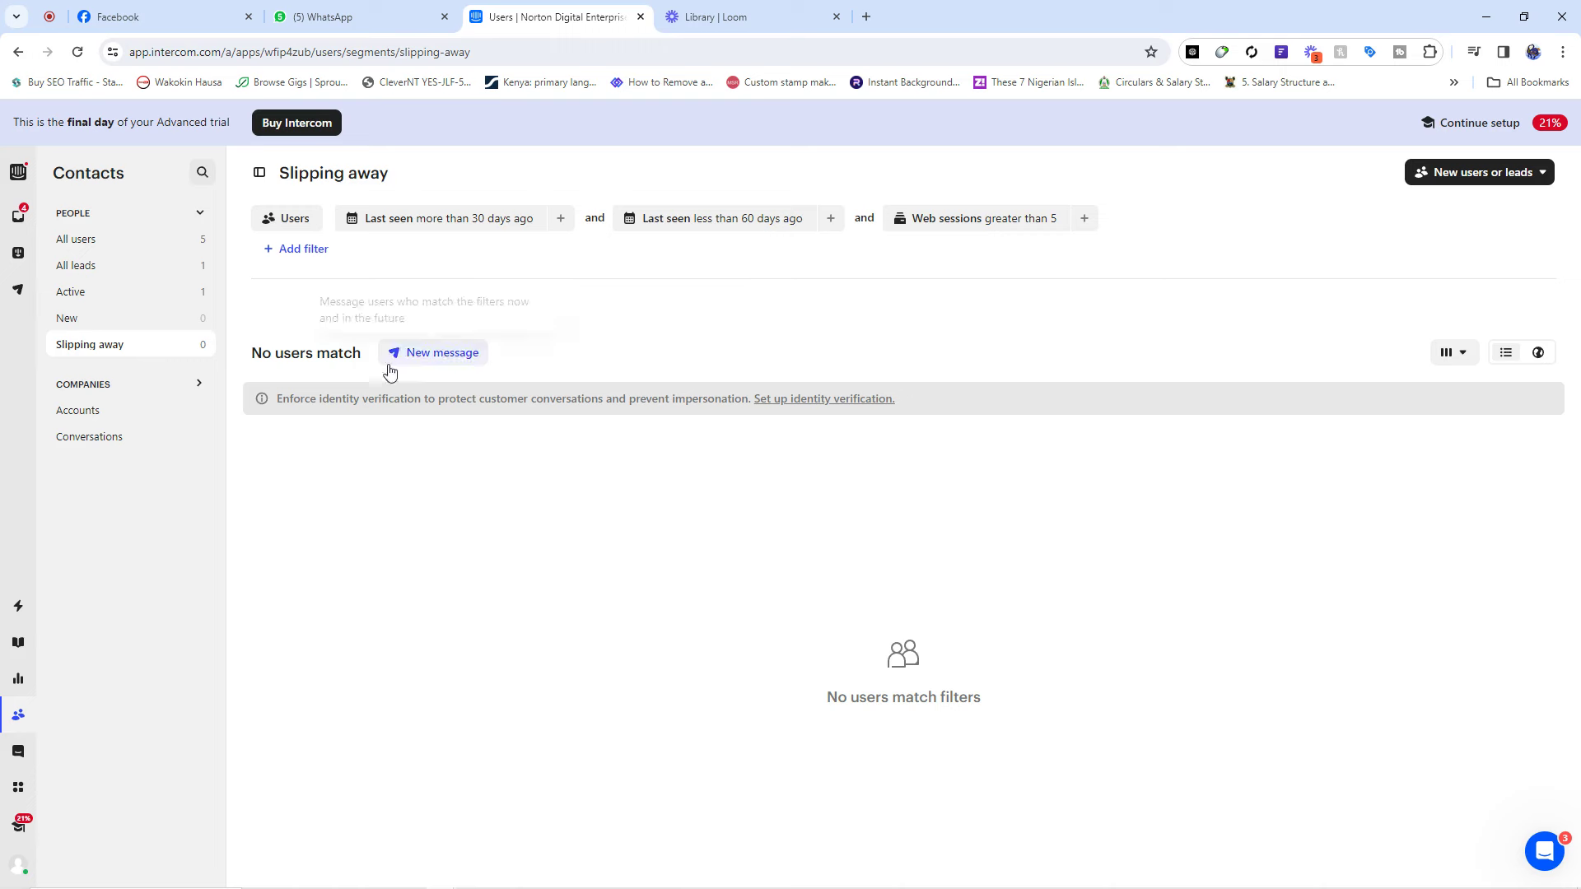
click(99, 410)
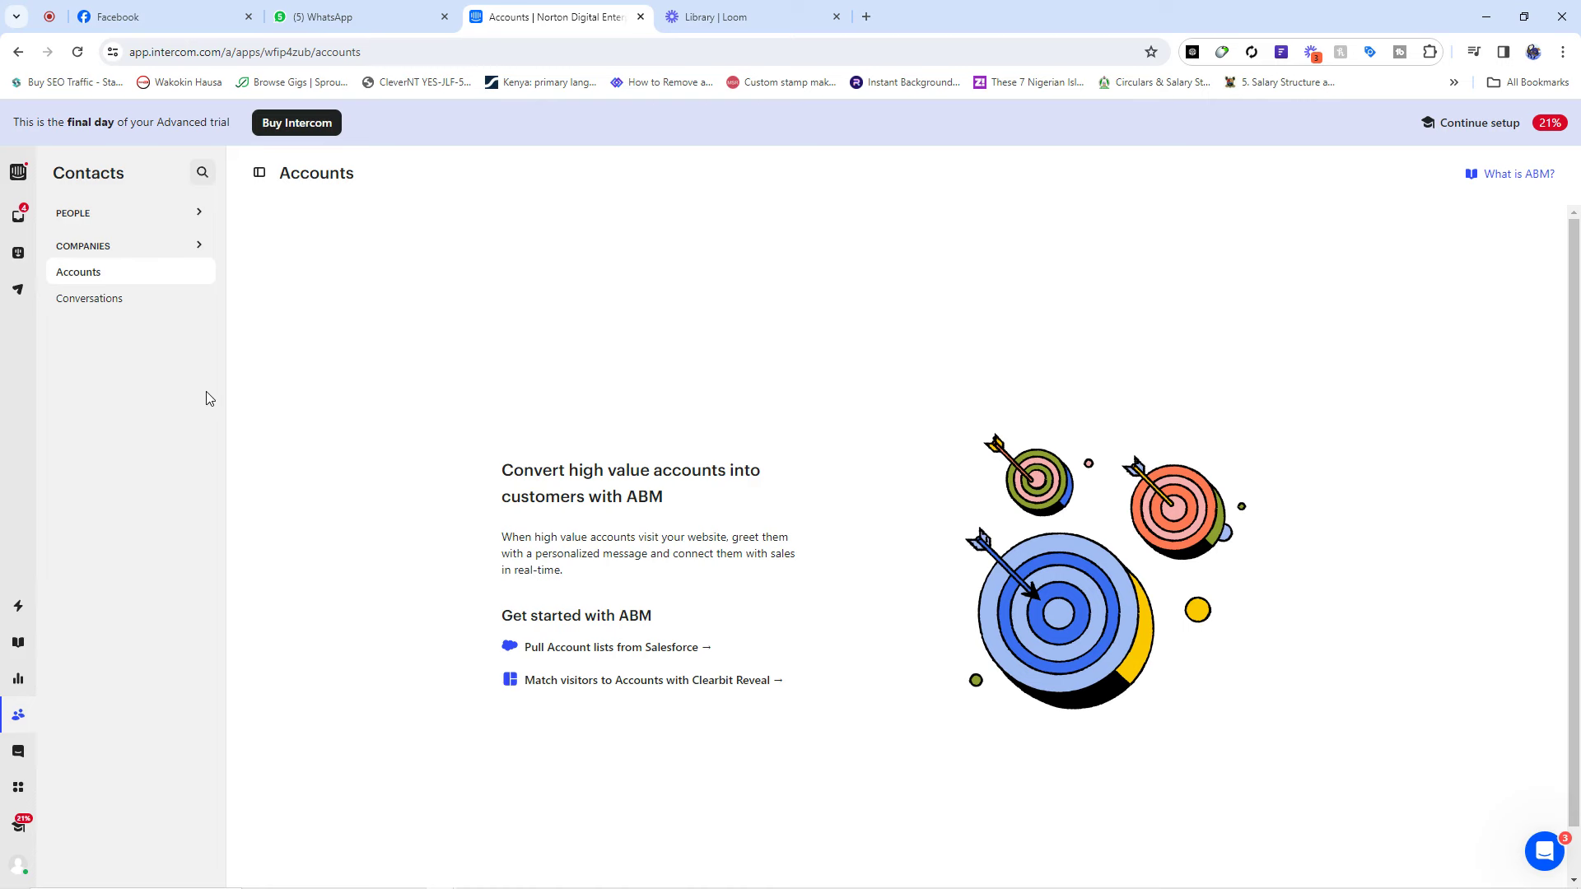
- Open Messenger & Omnichannel and review the channel cards, highlighting the WhatsApp and Instagram descriptions
click(19, 752)
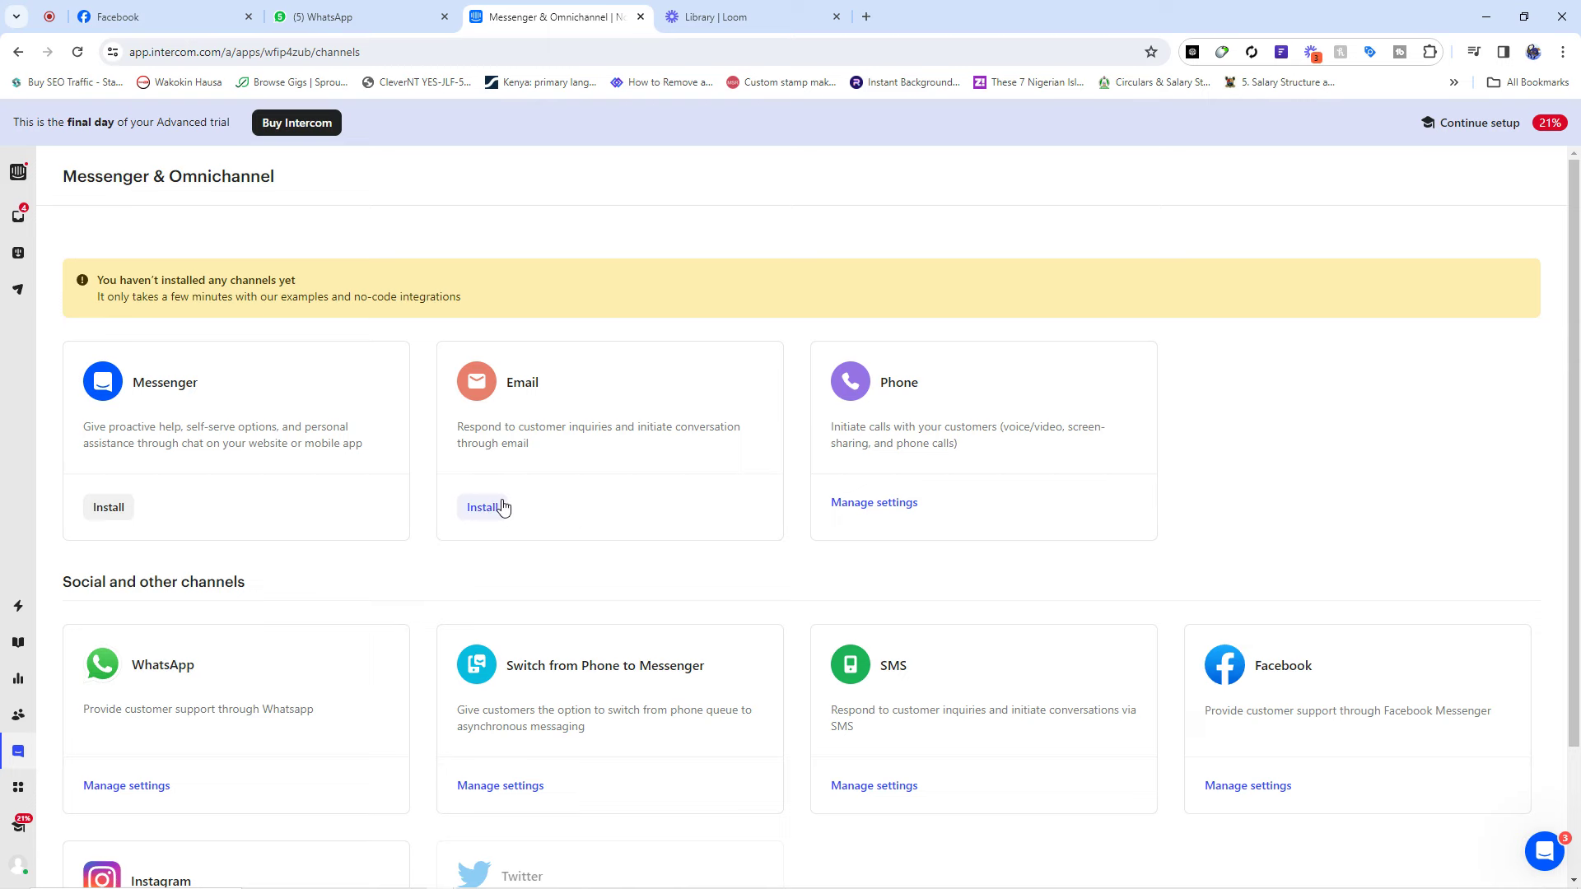
scroll(503, 507, down, 2)
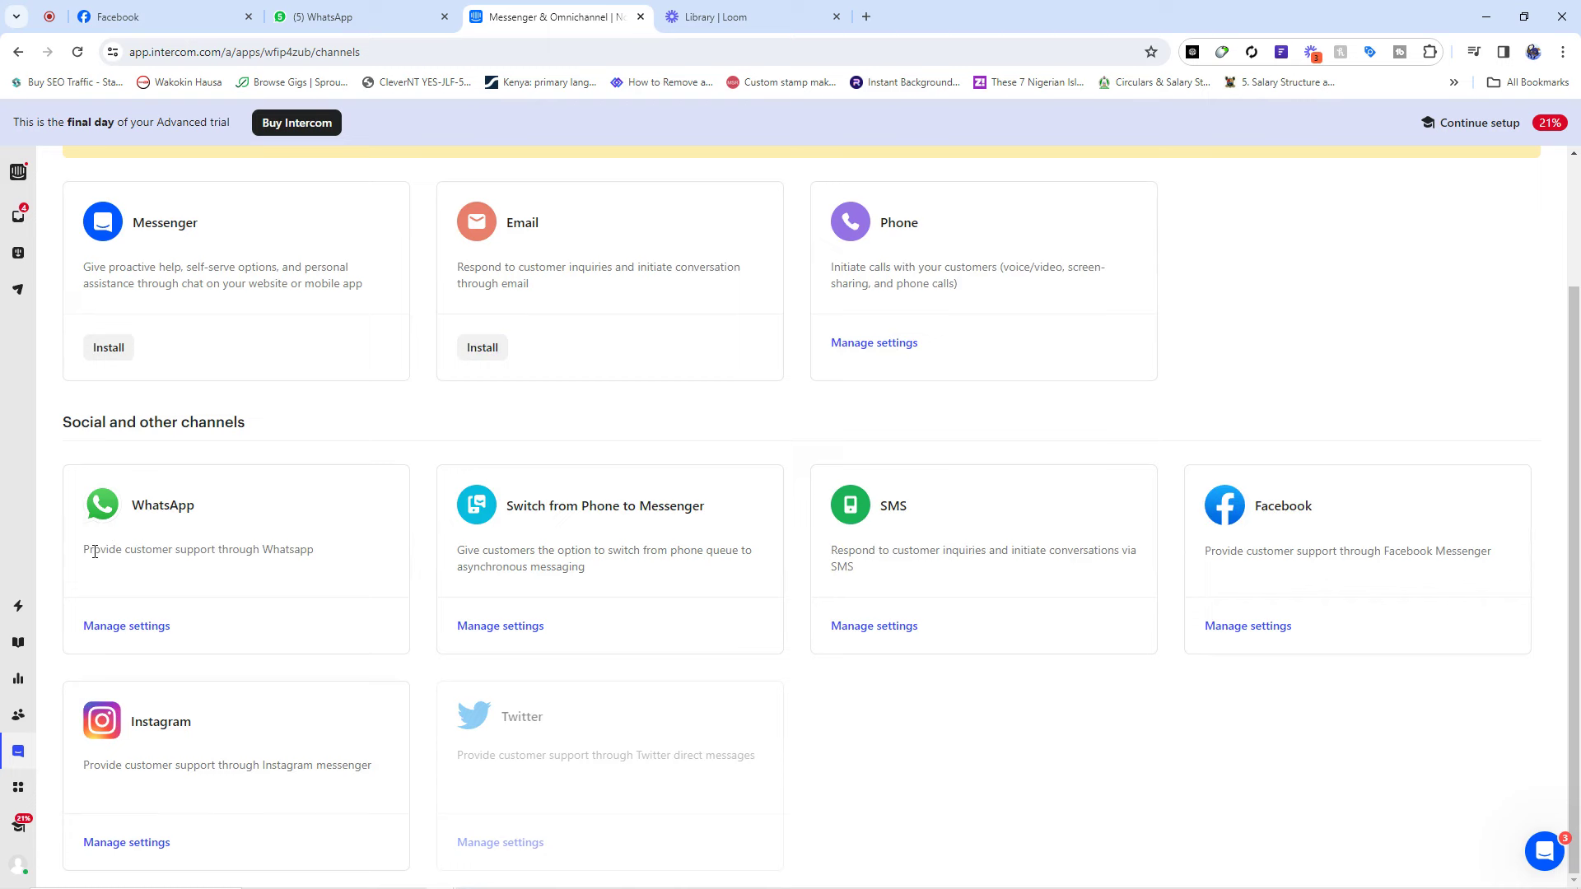
drag(93, 549, 316, 560)
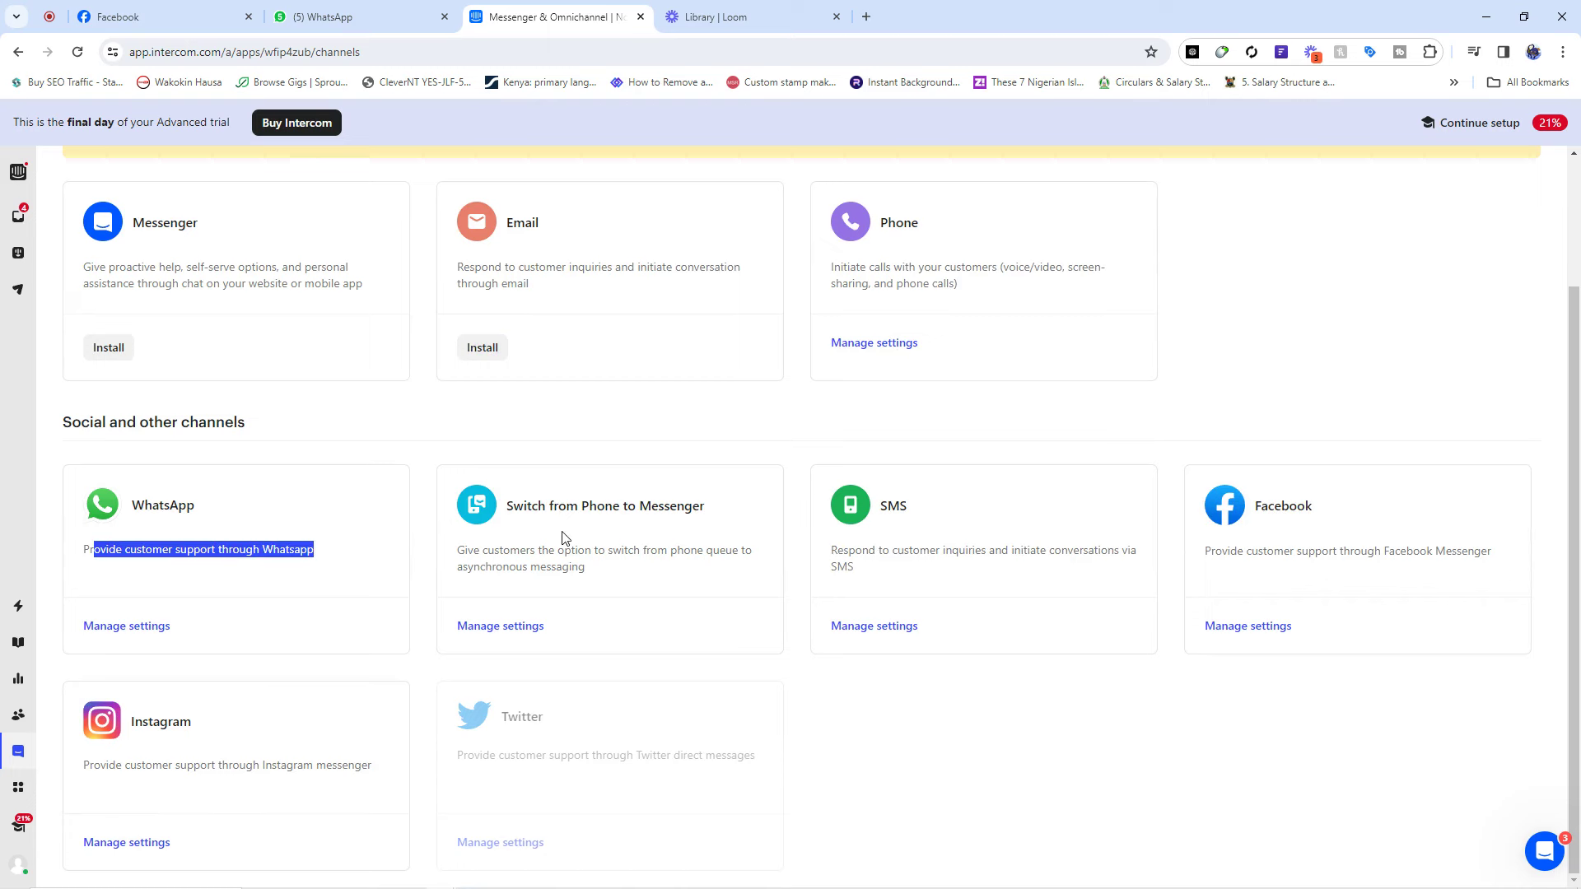
scroll(539, 506, up, 2)
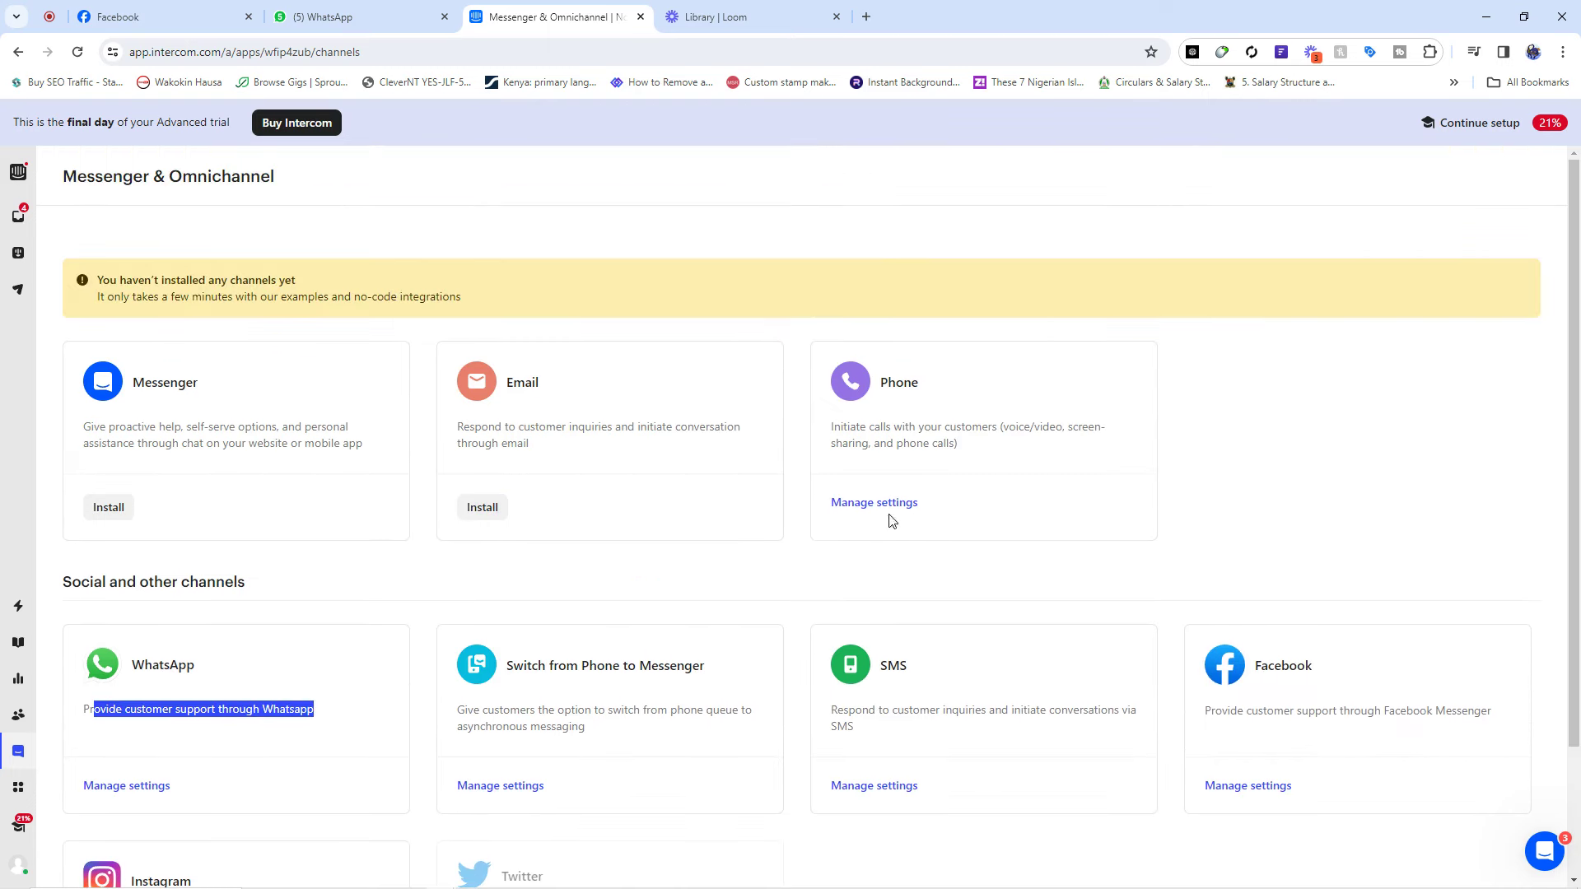
drag(89, 431, 222, 445)
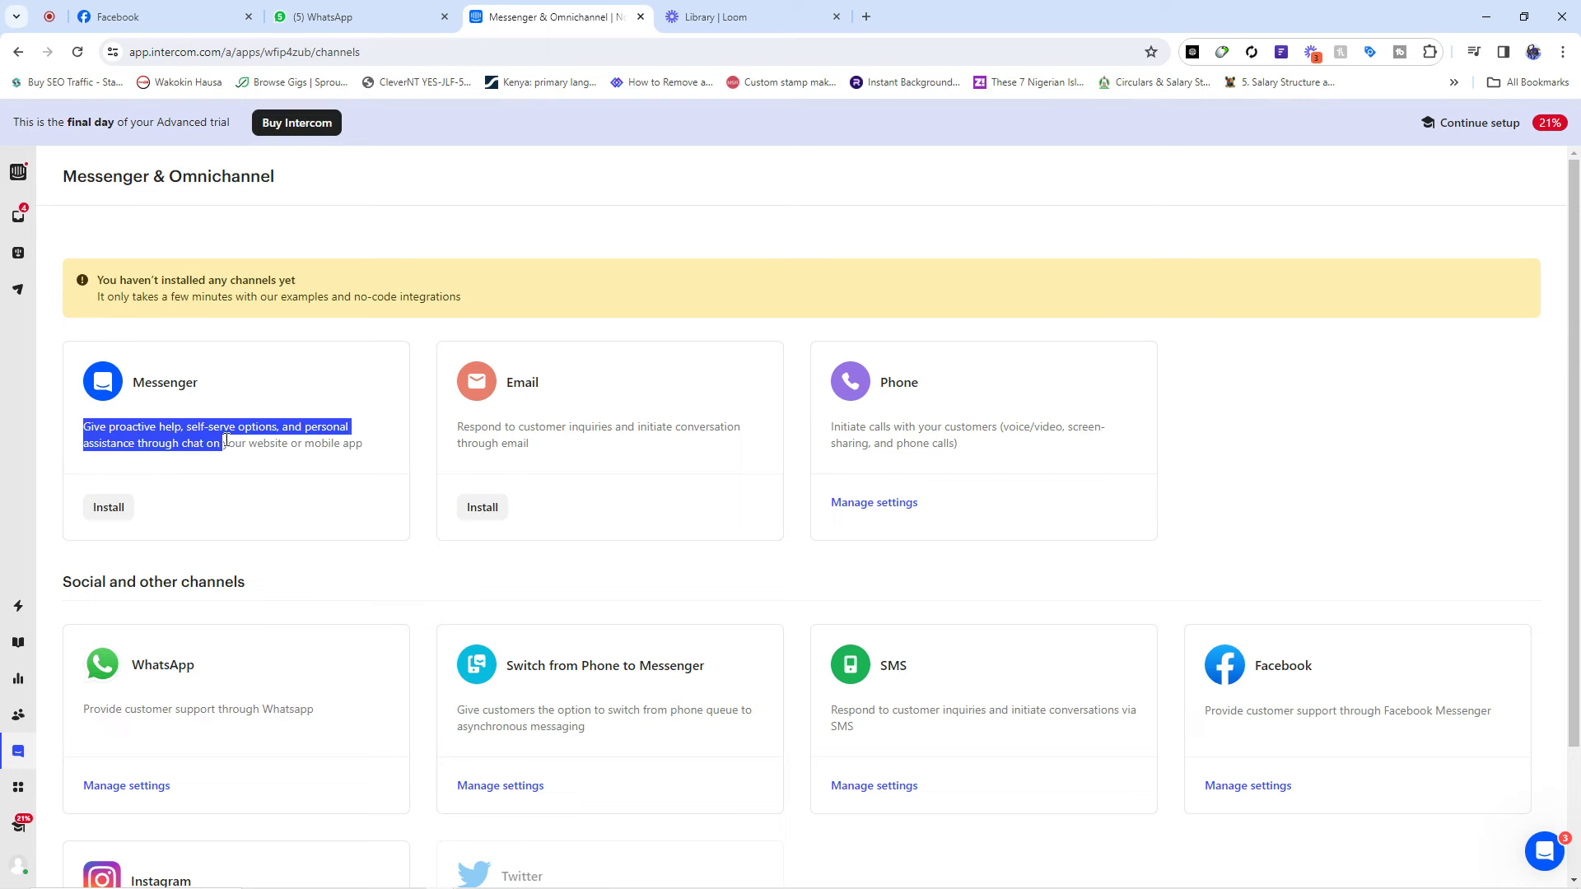
scroll(420, 568, down, 2)
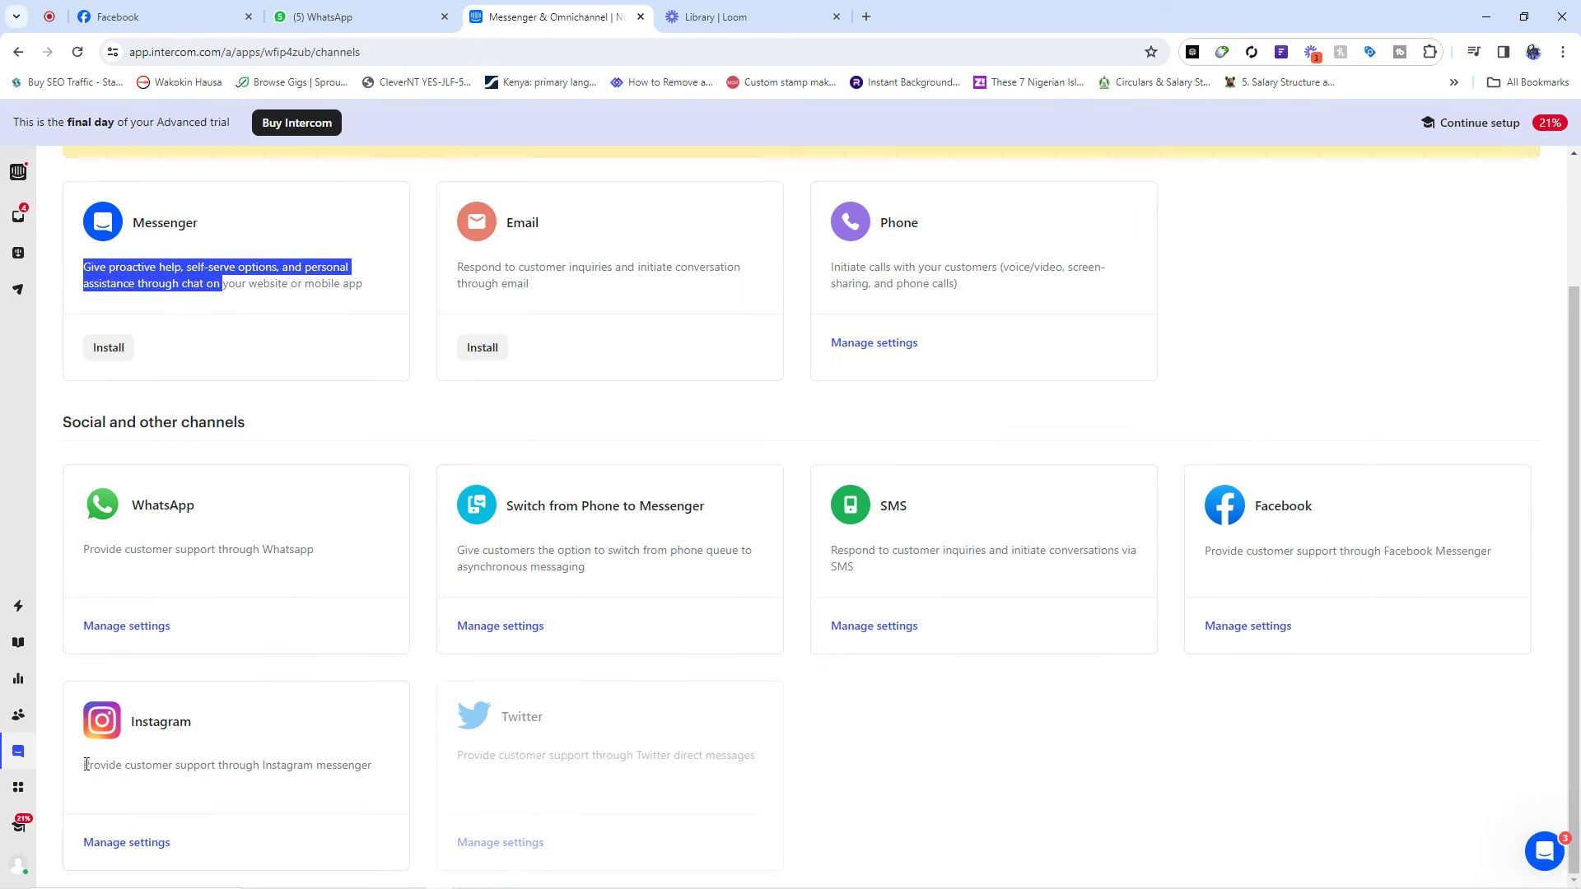
drag(86, 764, 457, 749)
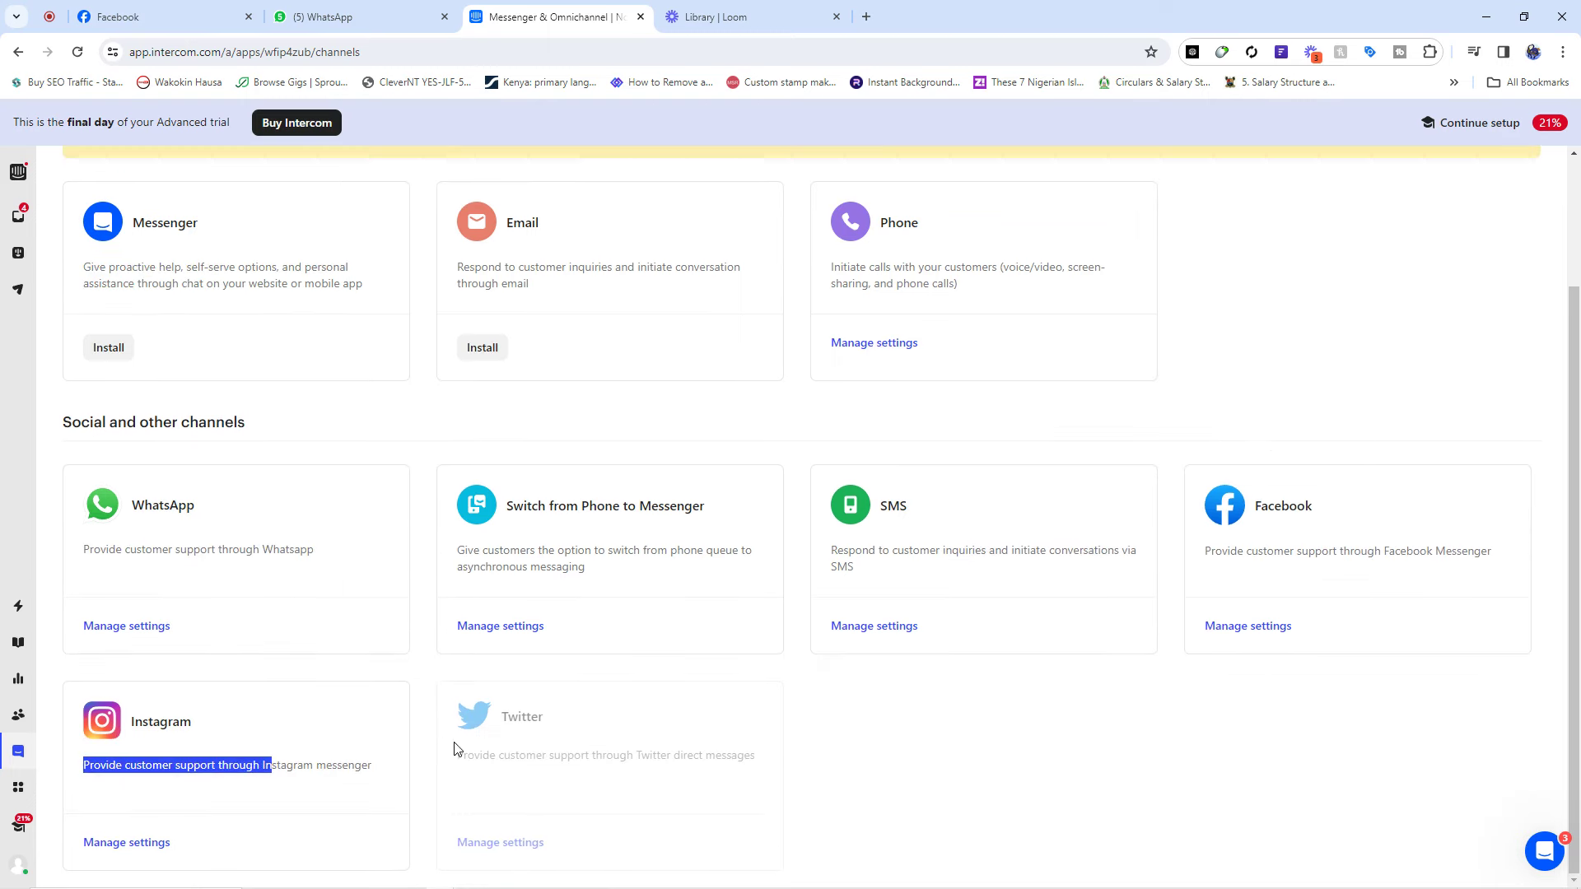
- Open the App Store and scroll through its featured collections and popular apps
click(18, 789)
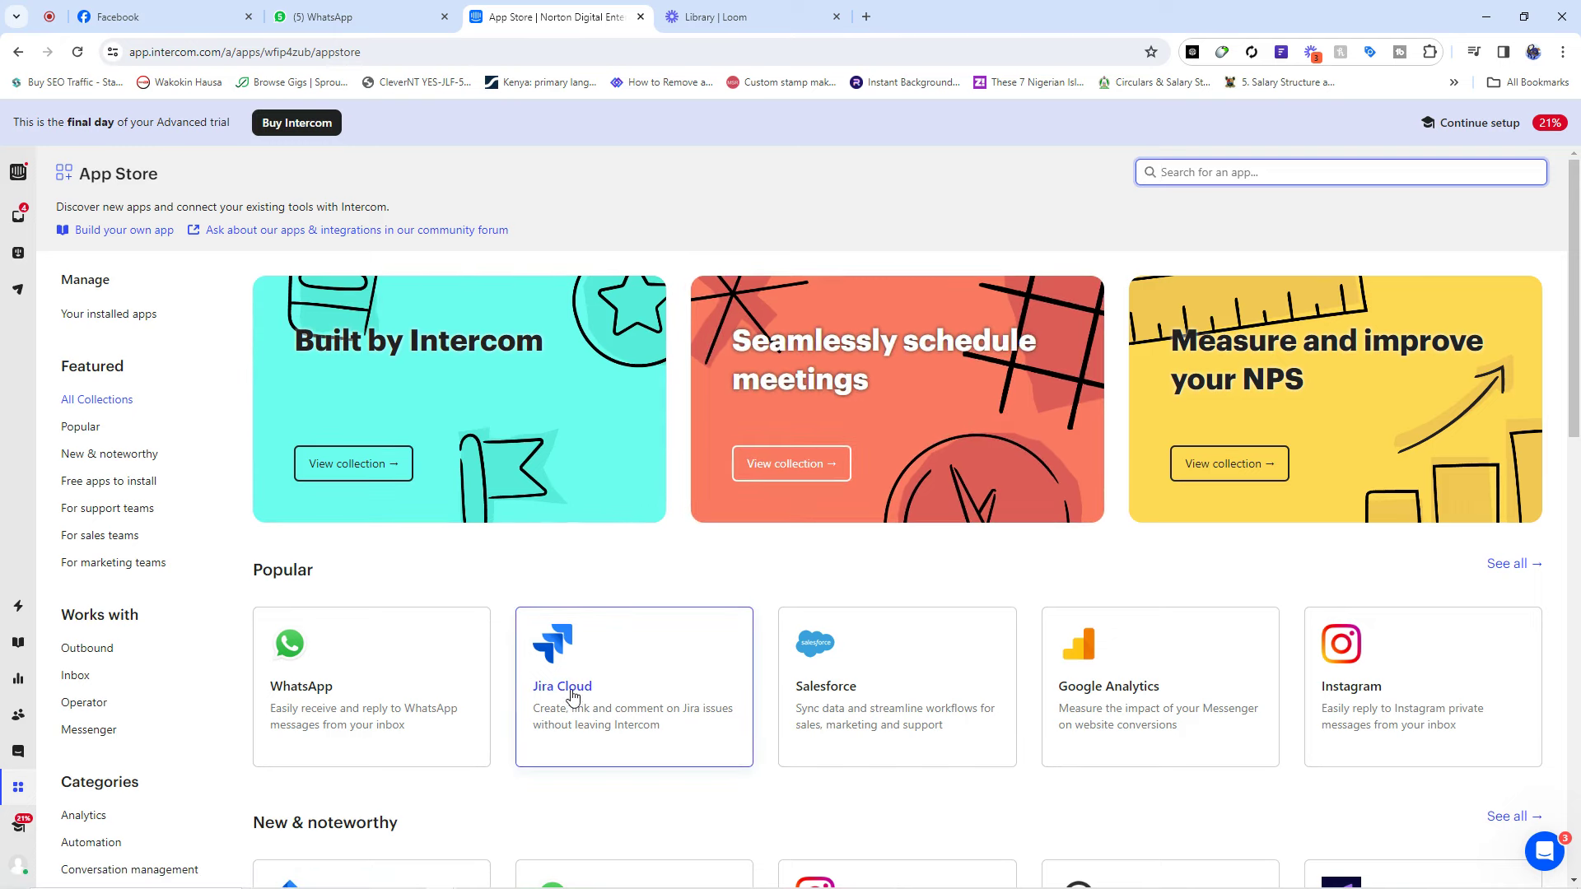
scroll(1241, 642, down, 1)
scroll(1241, 642, down, 3)
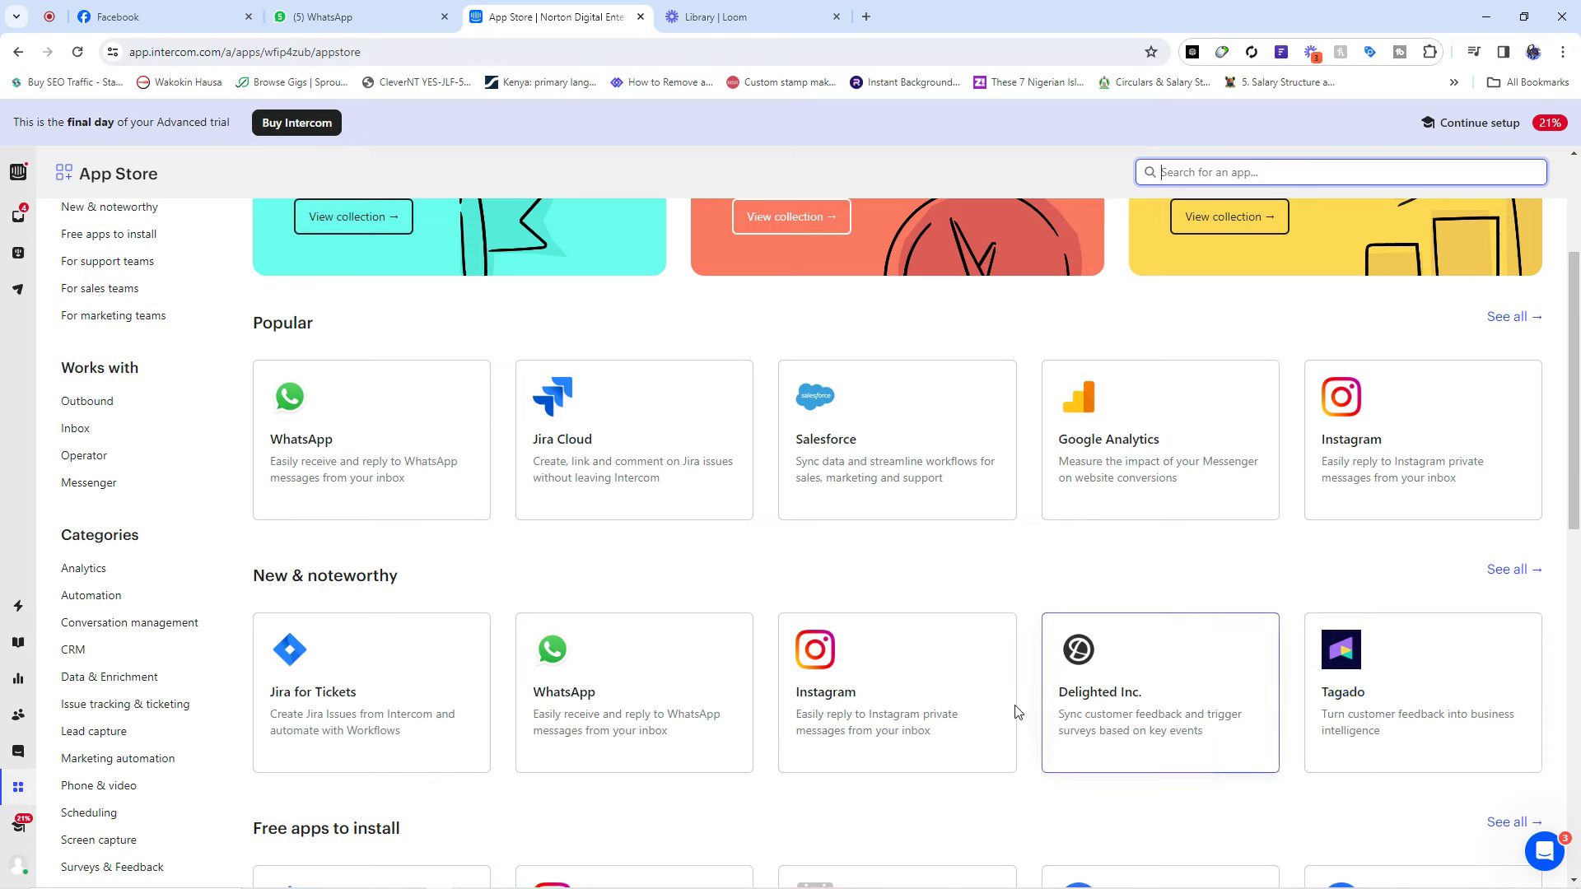
scroll(612, 703, down, 1)
scroll(612, 704, down, 4)
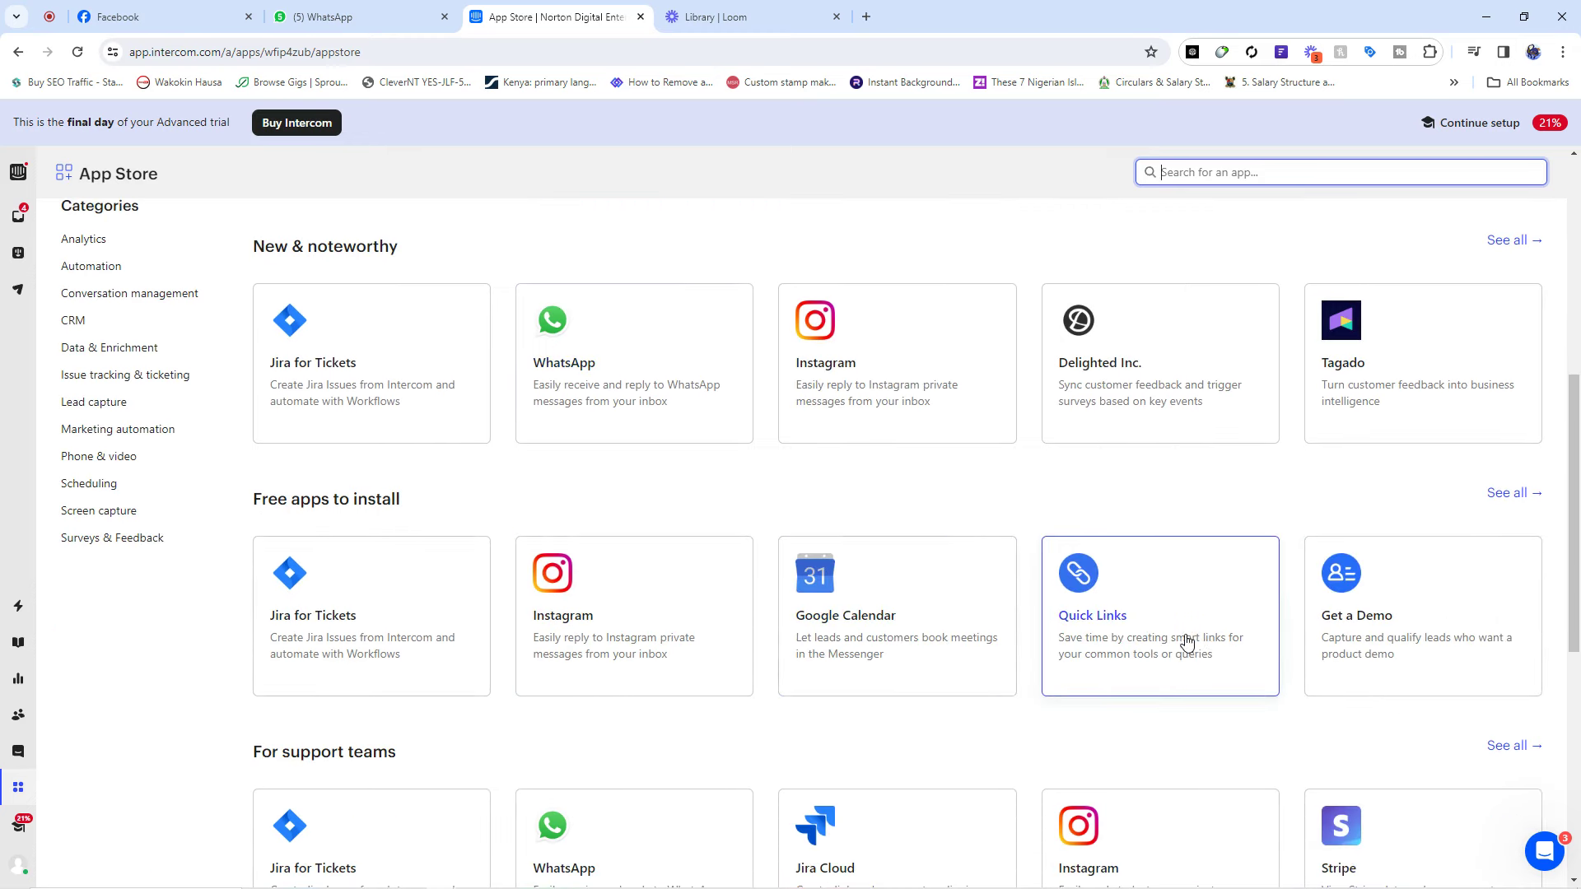
scroll(1068, 638, up, 6)
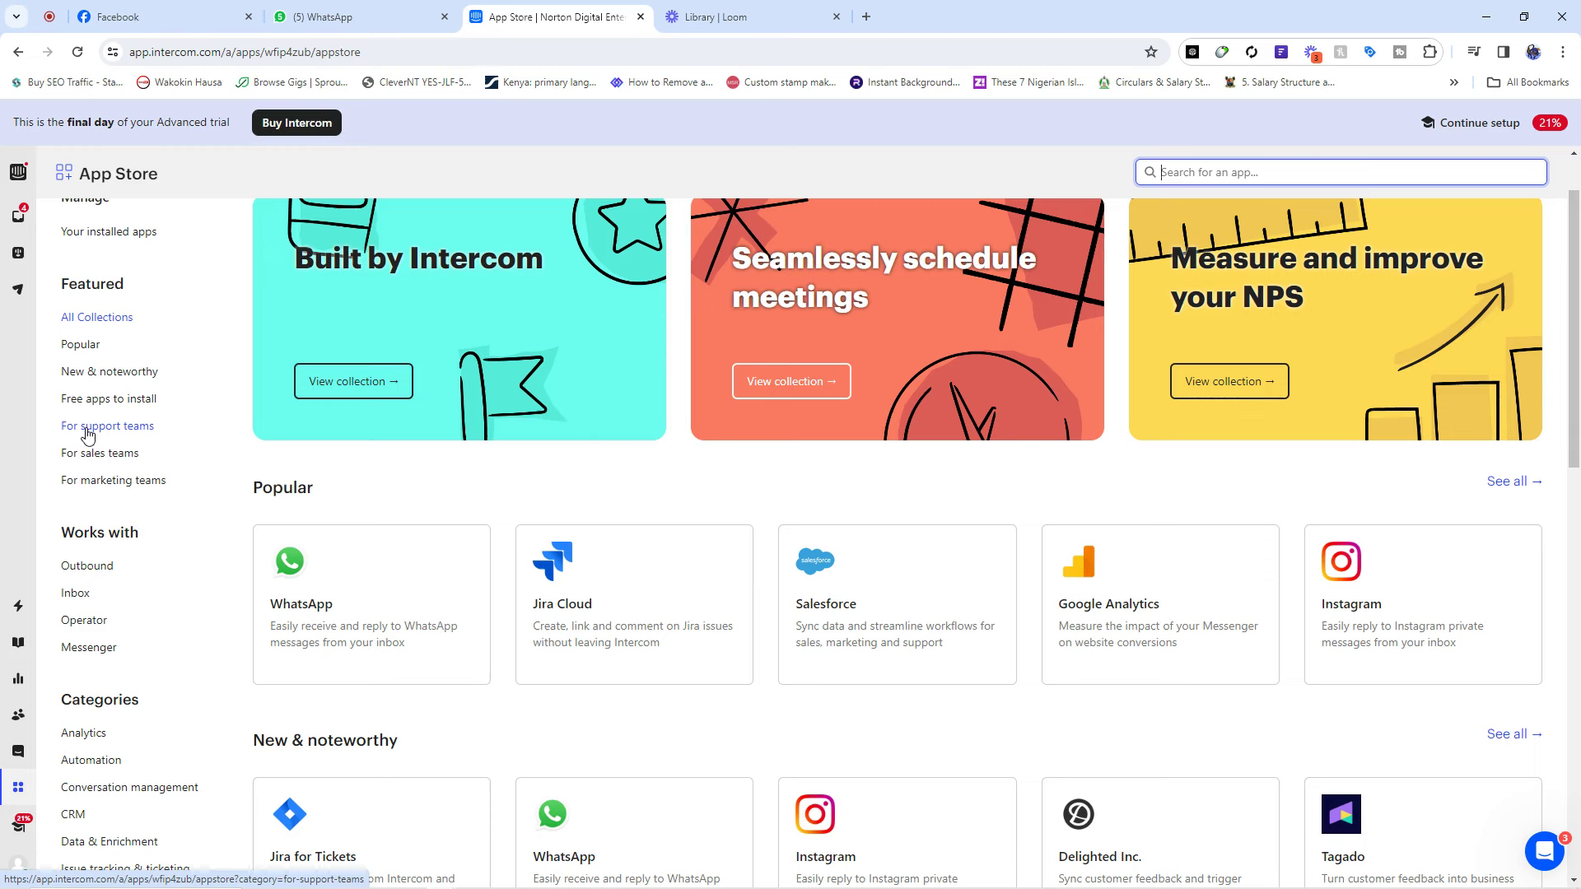
- Browse the App Store apps recommended for sales teams and for marketing teams
click(91, 455)
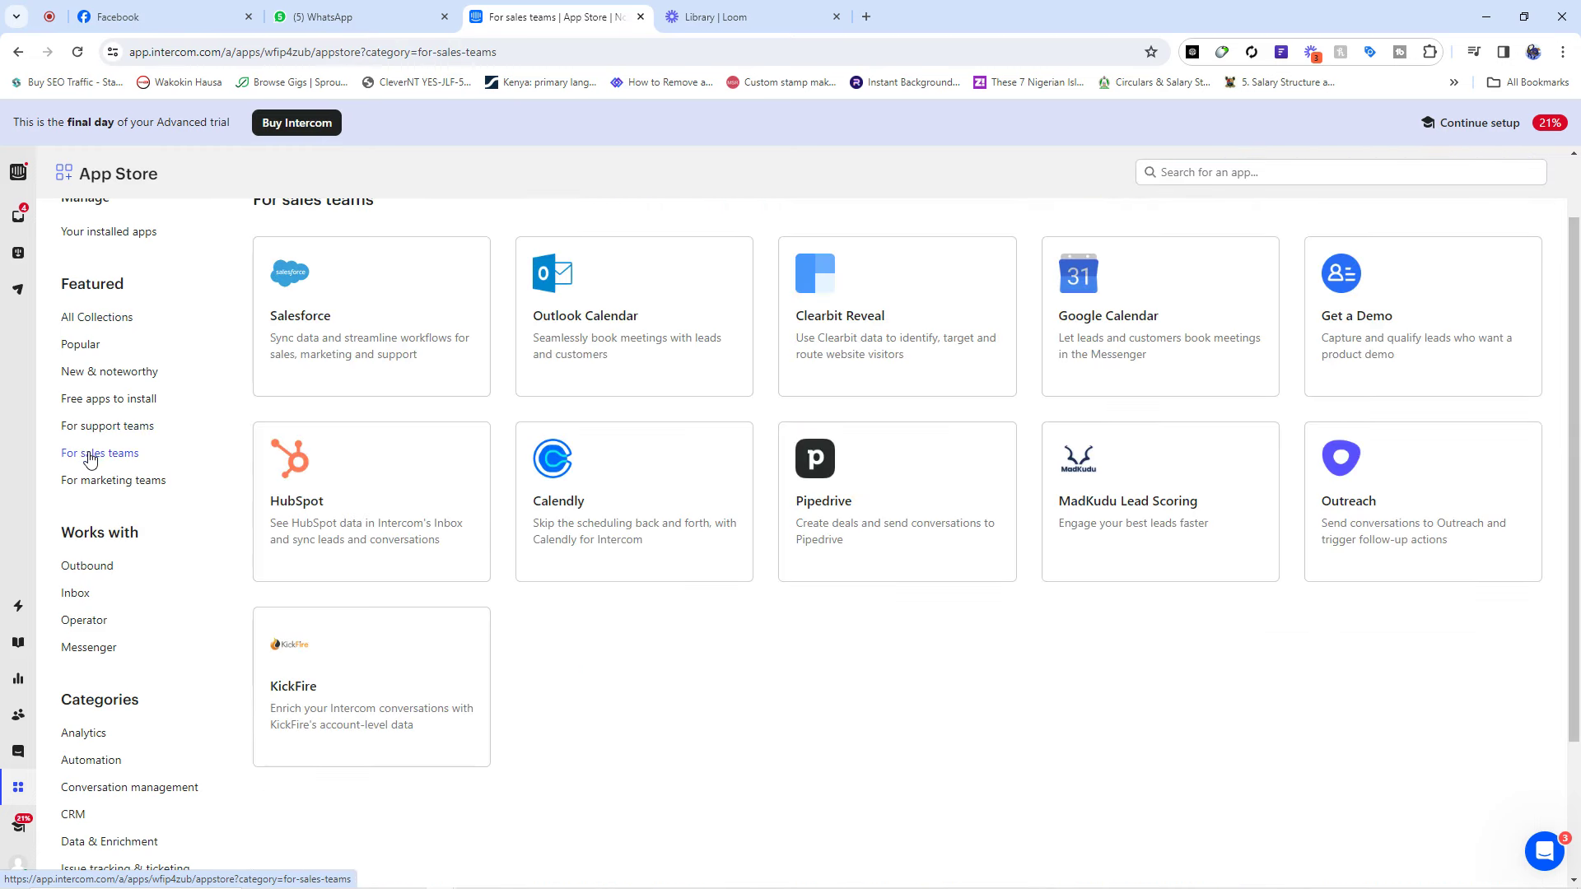
scroll(741, 436, up, 1)
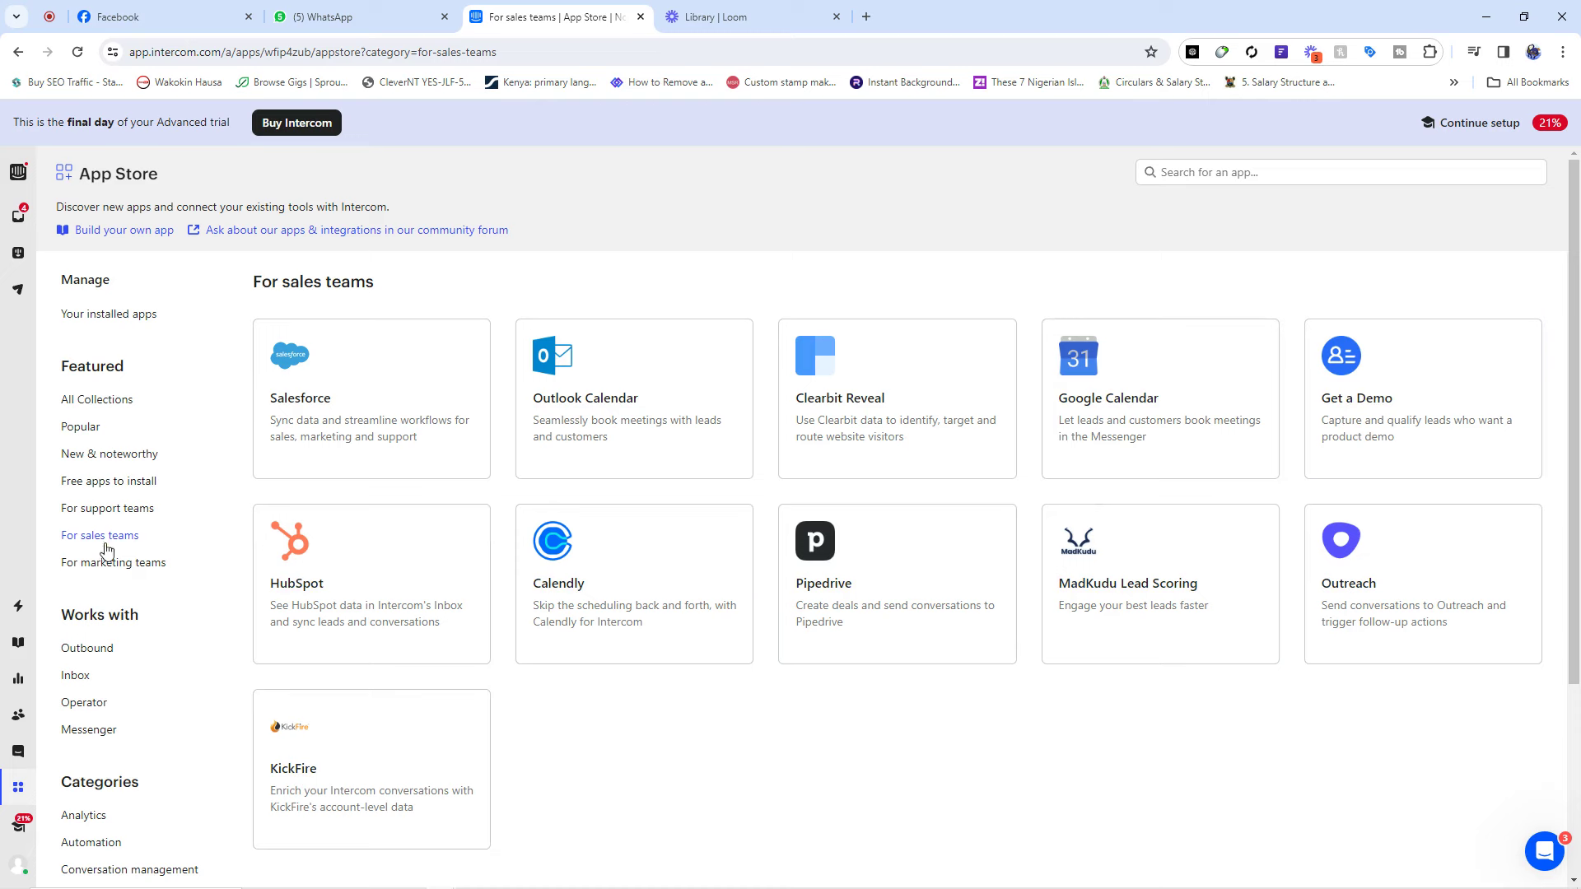
click(141, 564)
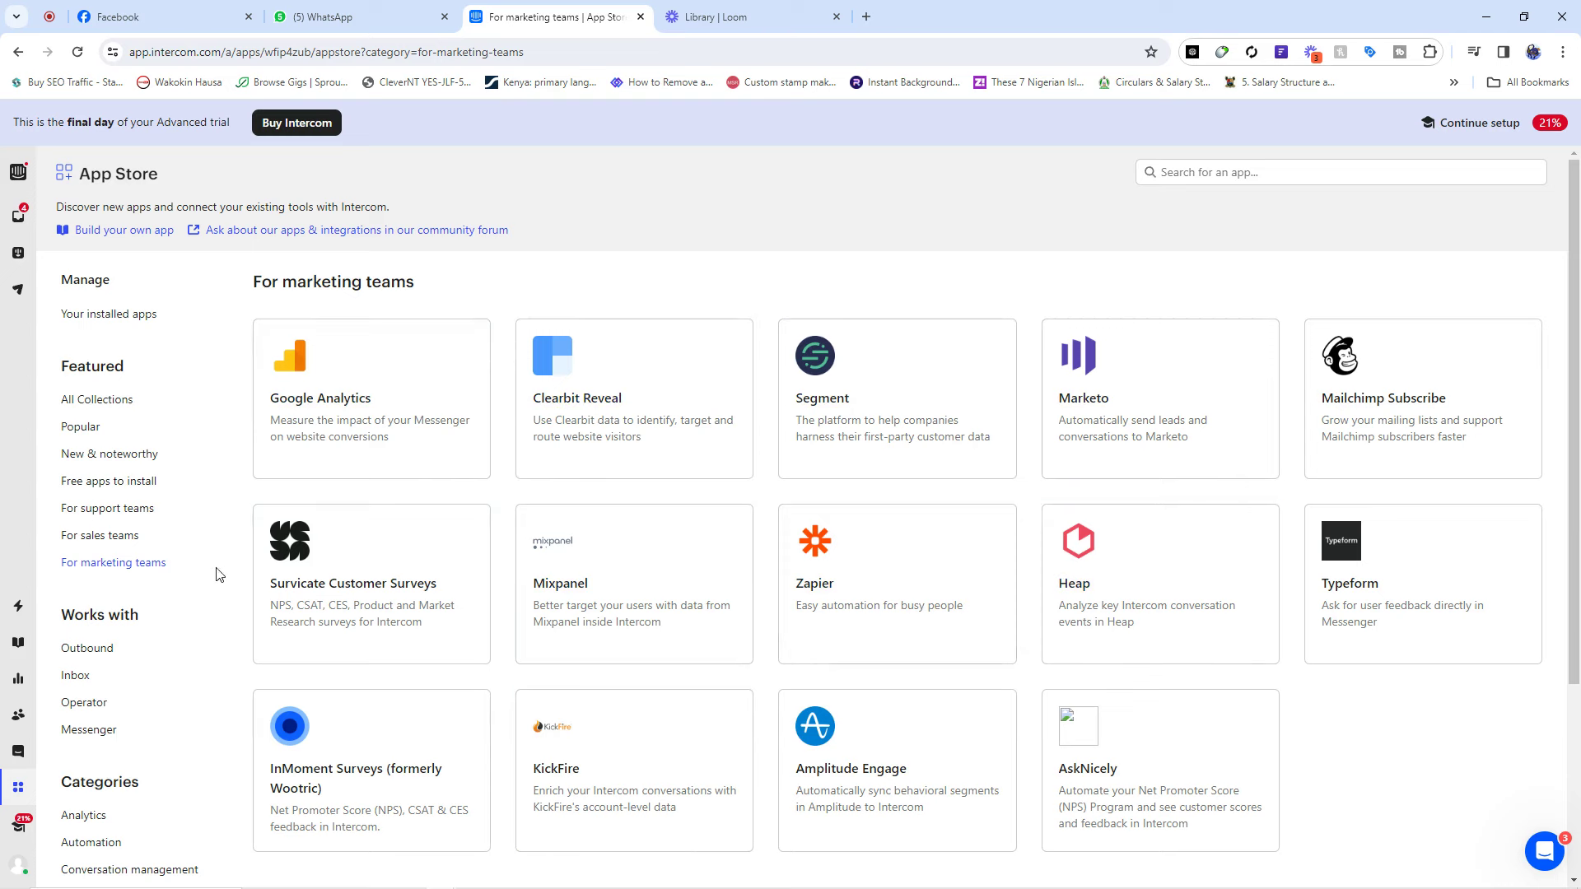
scroll(206, 527, down, 3)
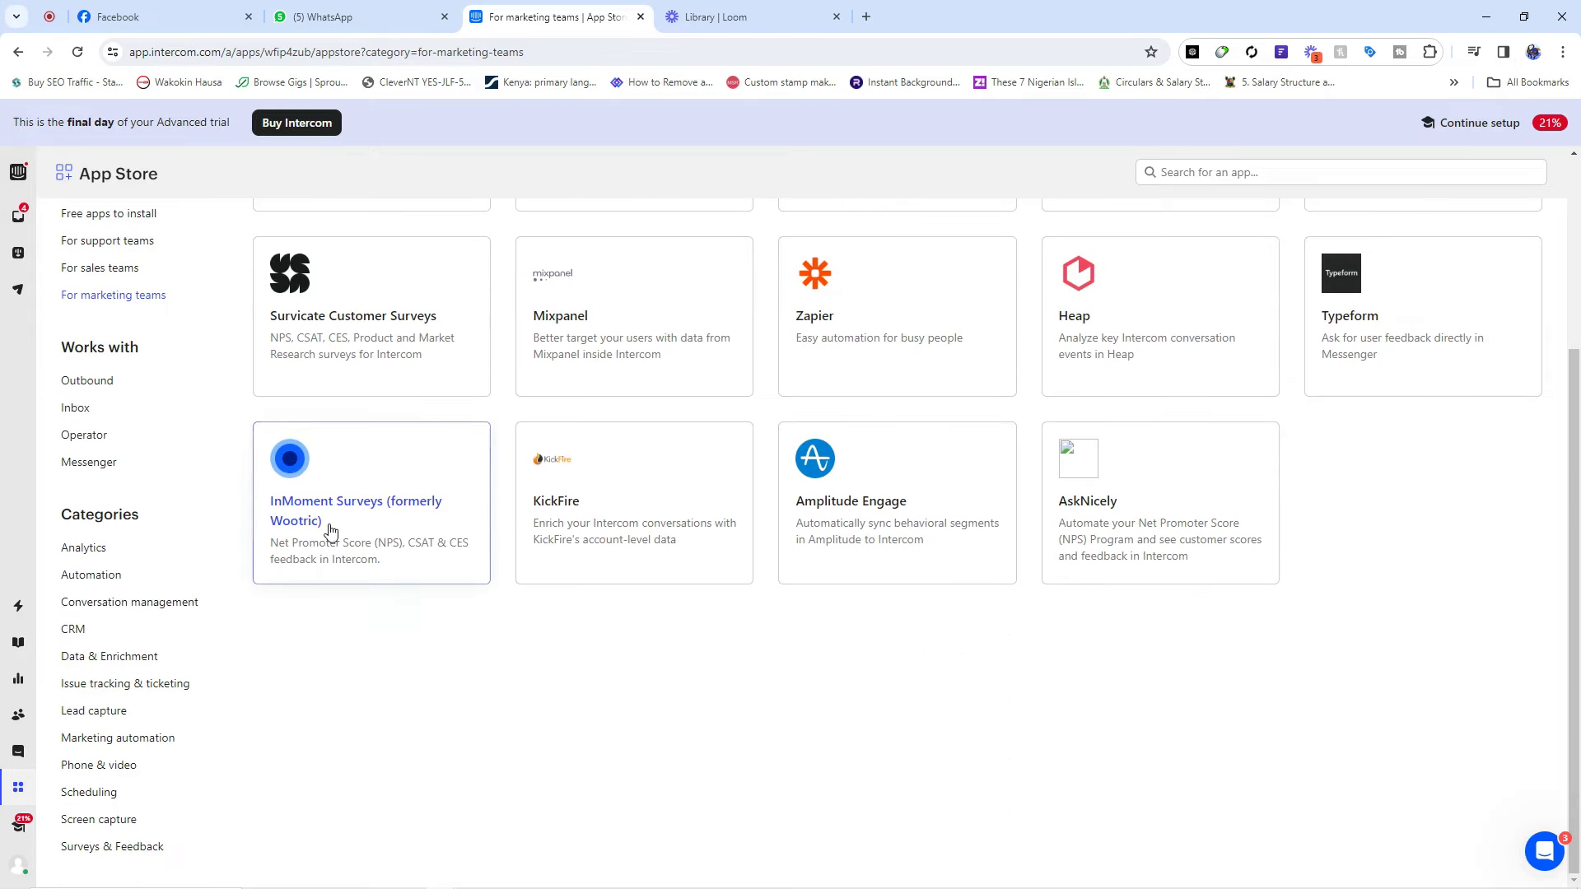
scroll(406, 519, up, 3)
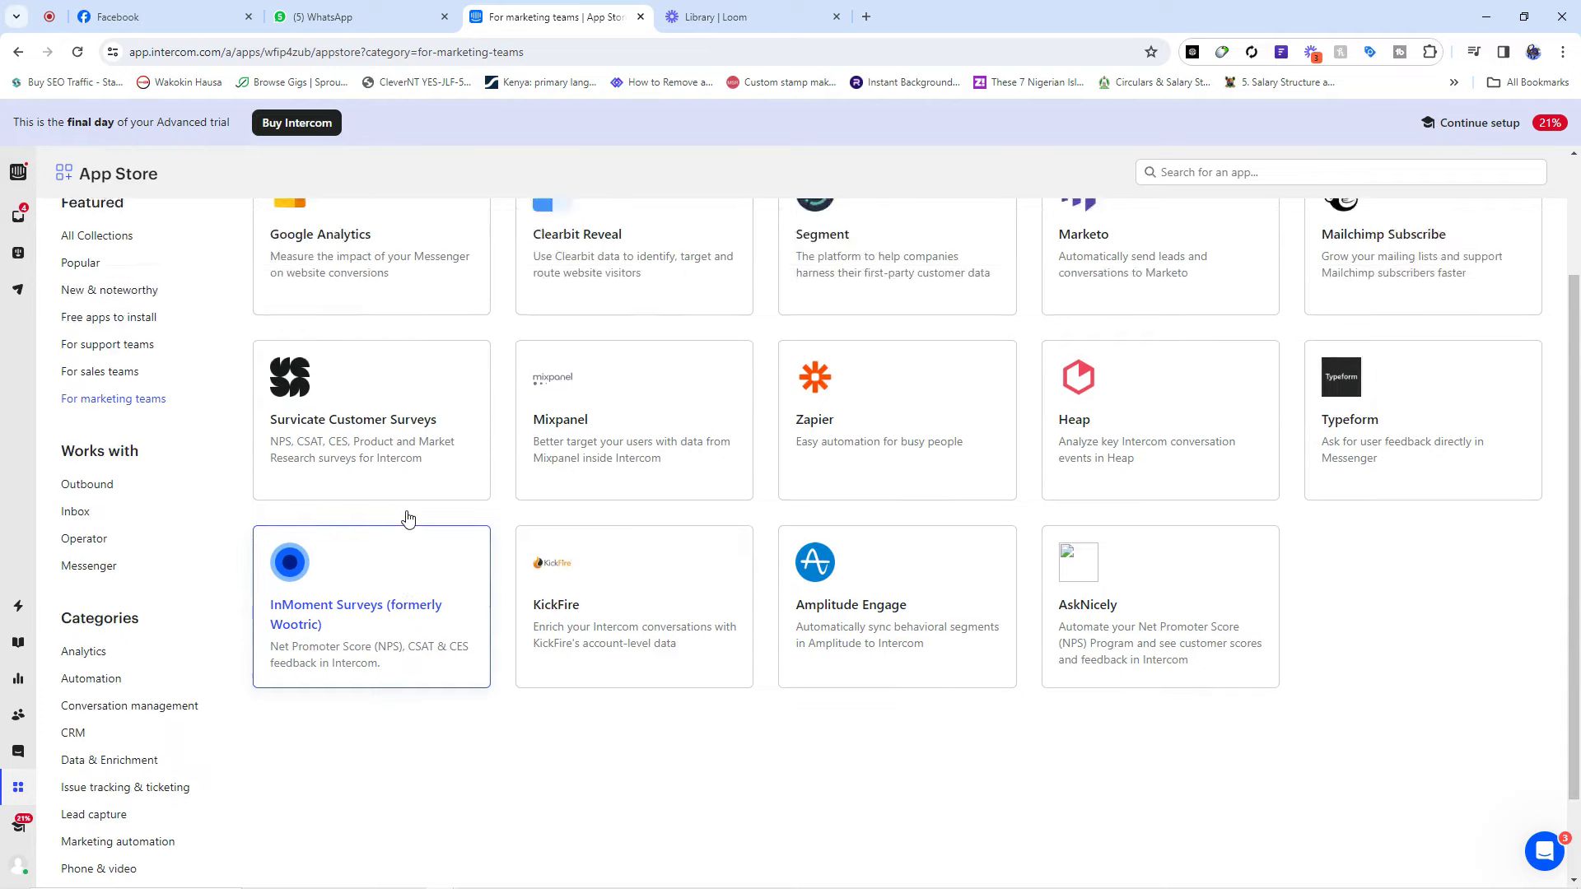
scroll(406, 518, down, 3)
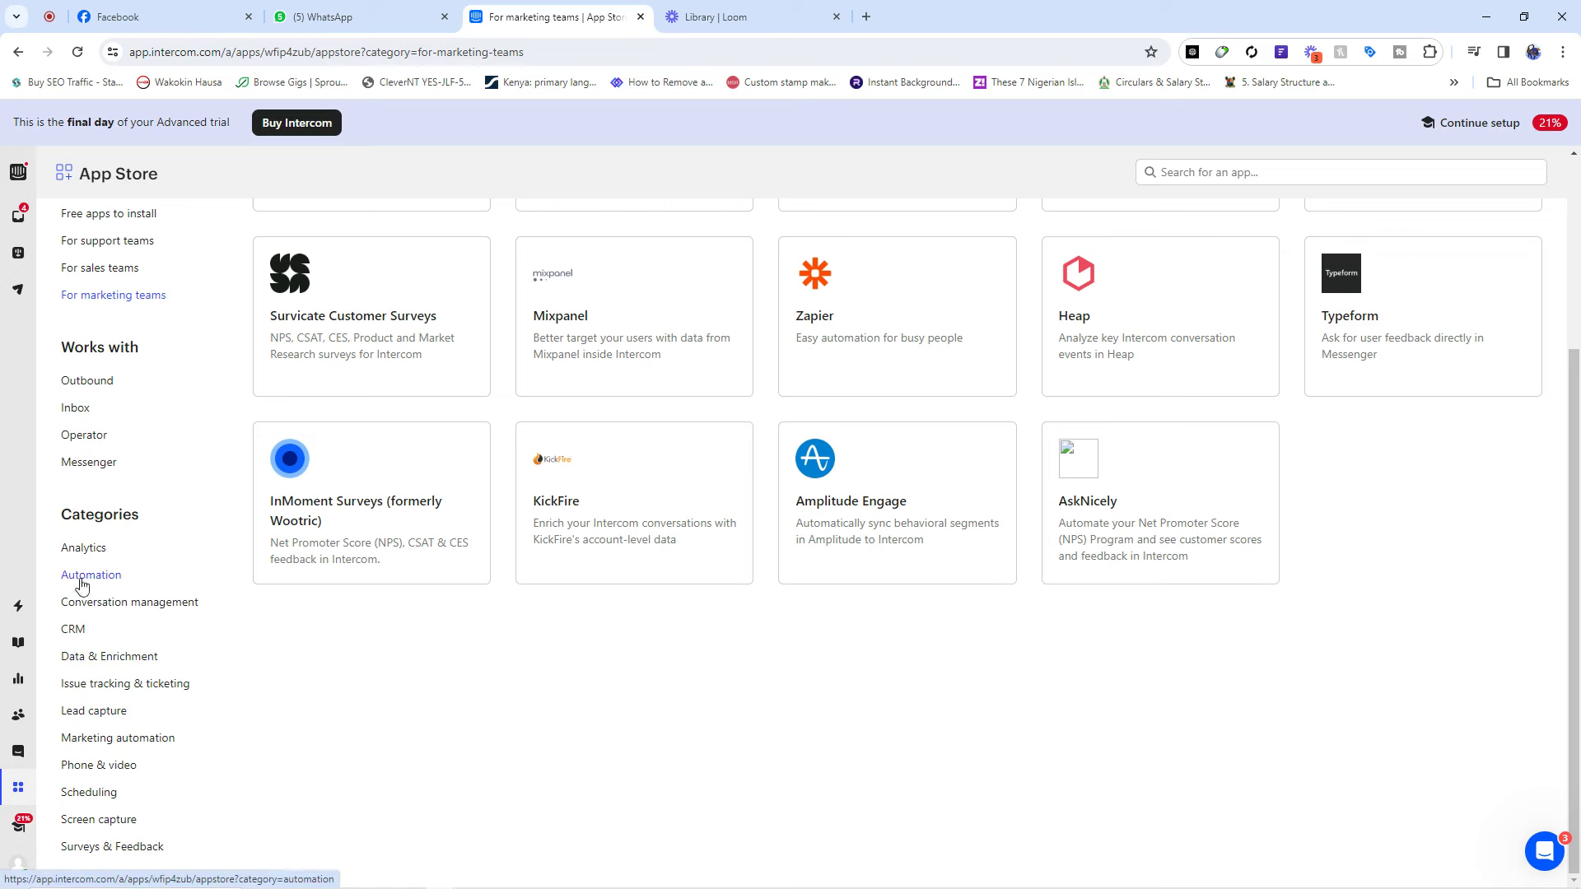
- Filter the App Store to the CRM category and scroll its apps
click(70, 629)
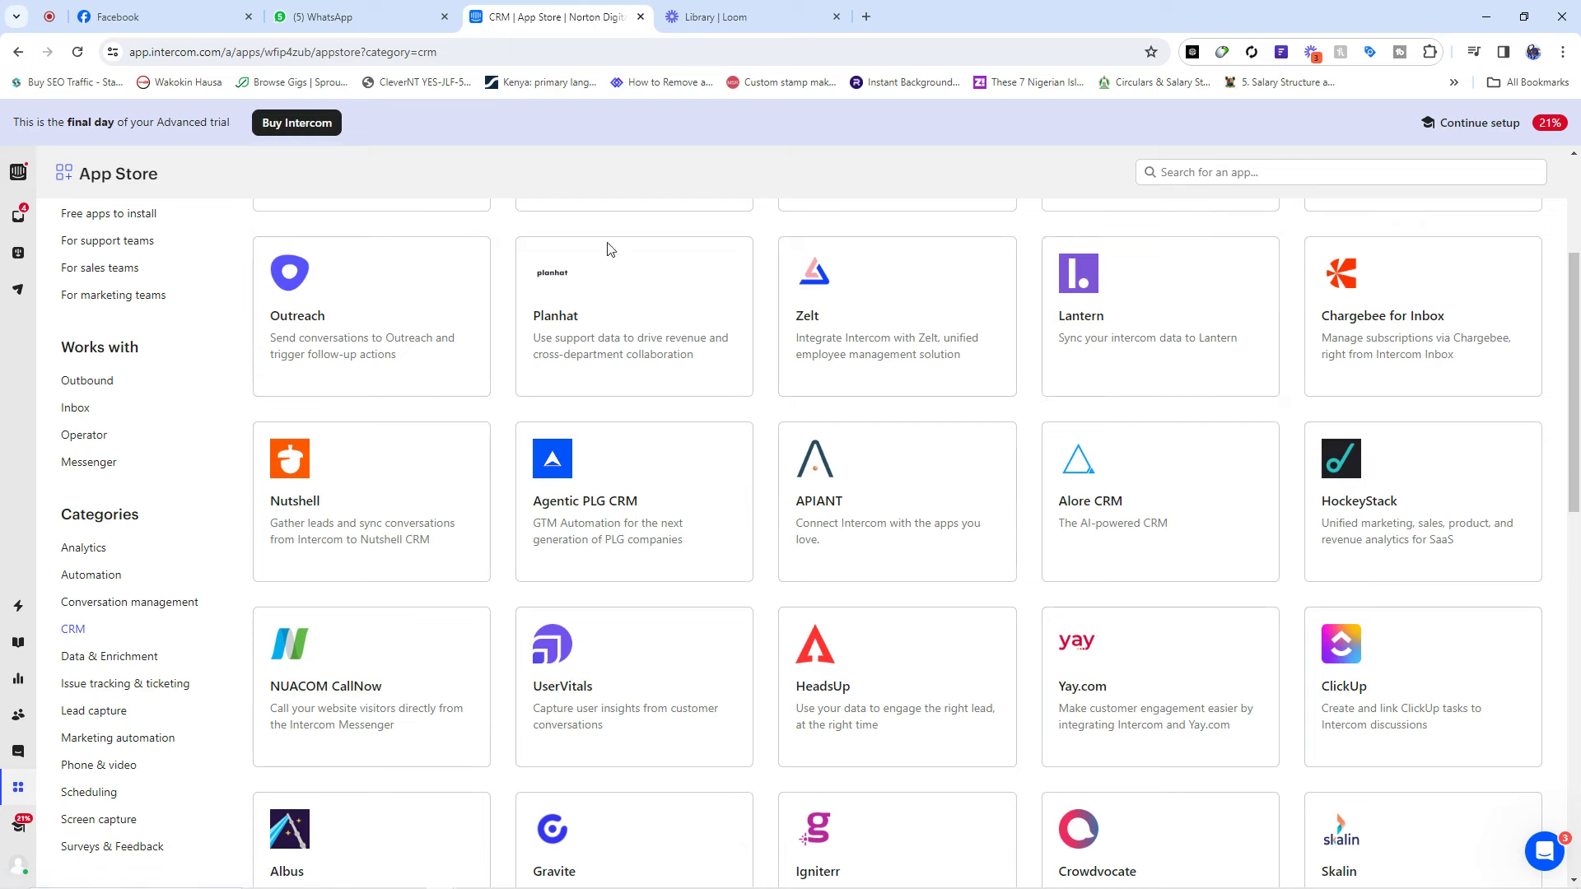
scroll(607, 249, up, 3)
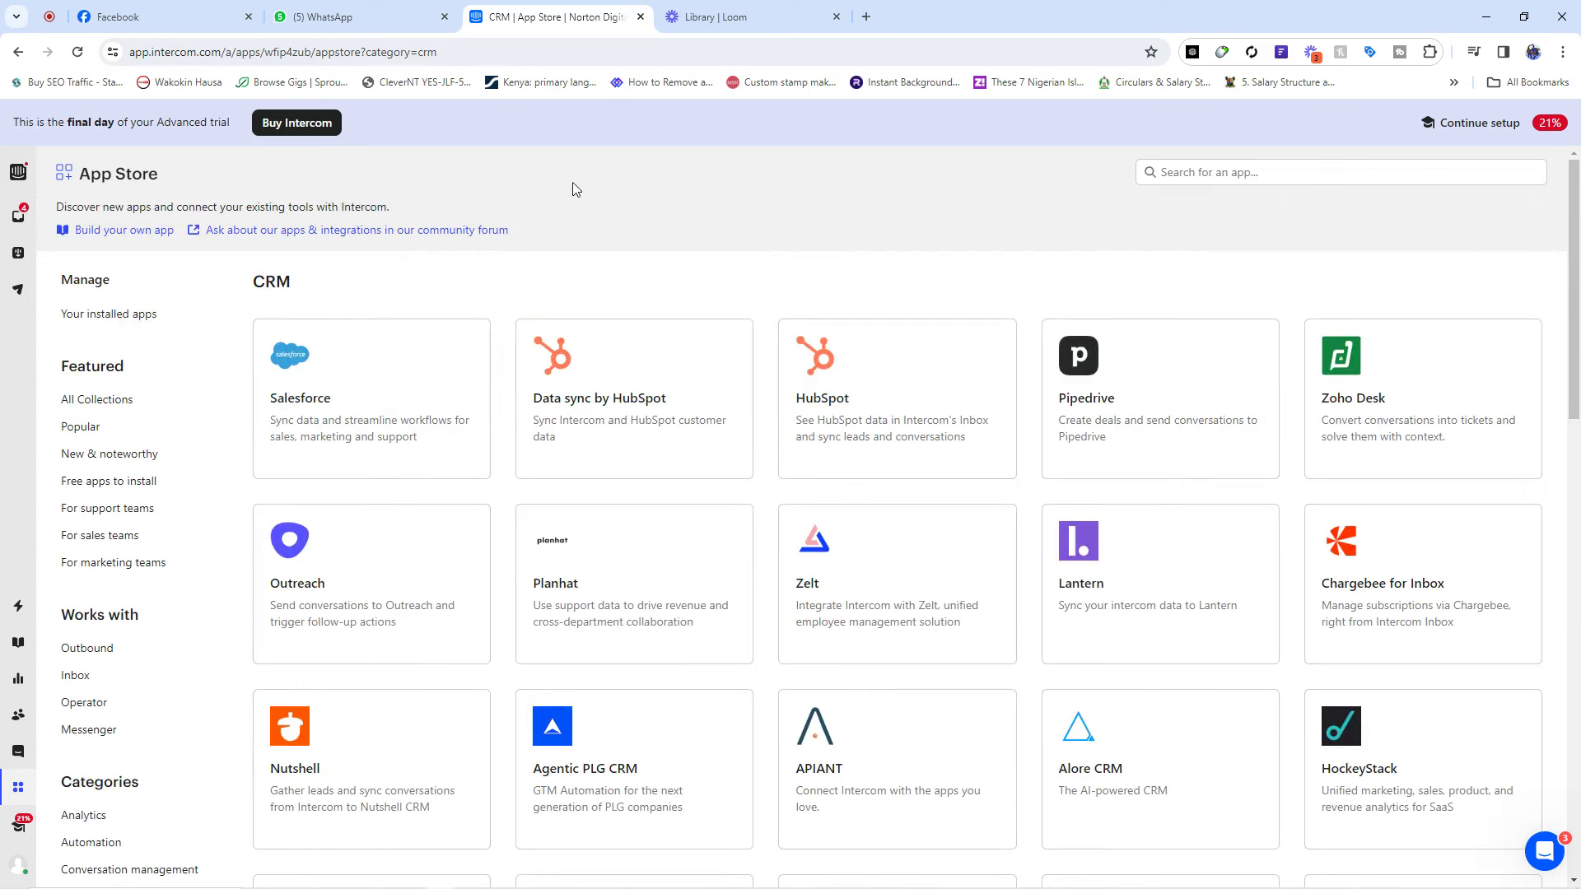
scroll(212, 576, down, 5)
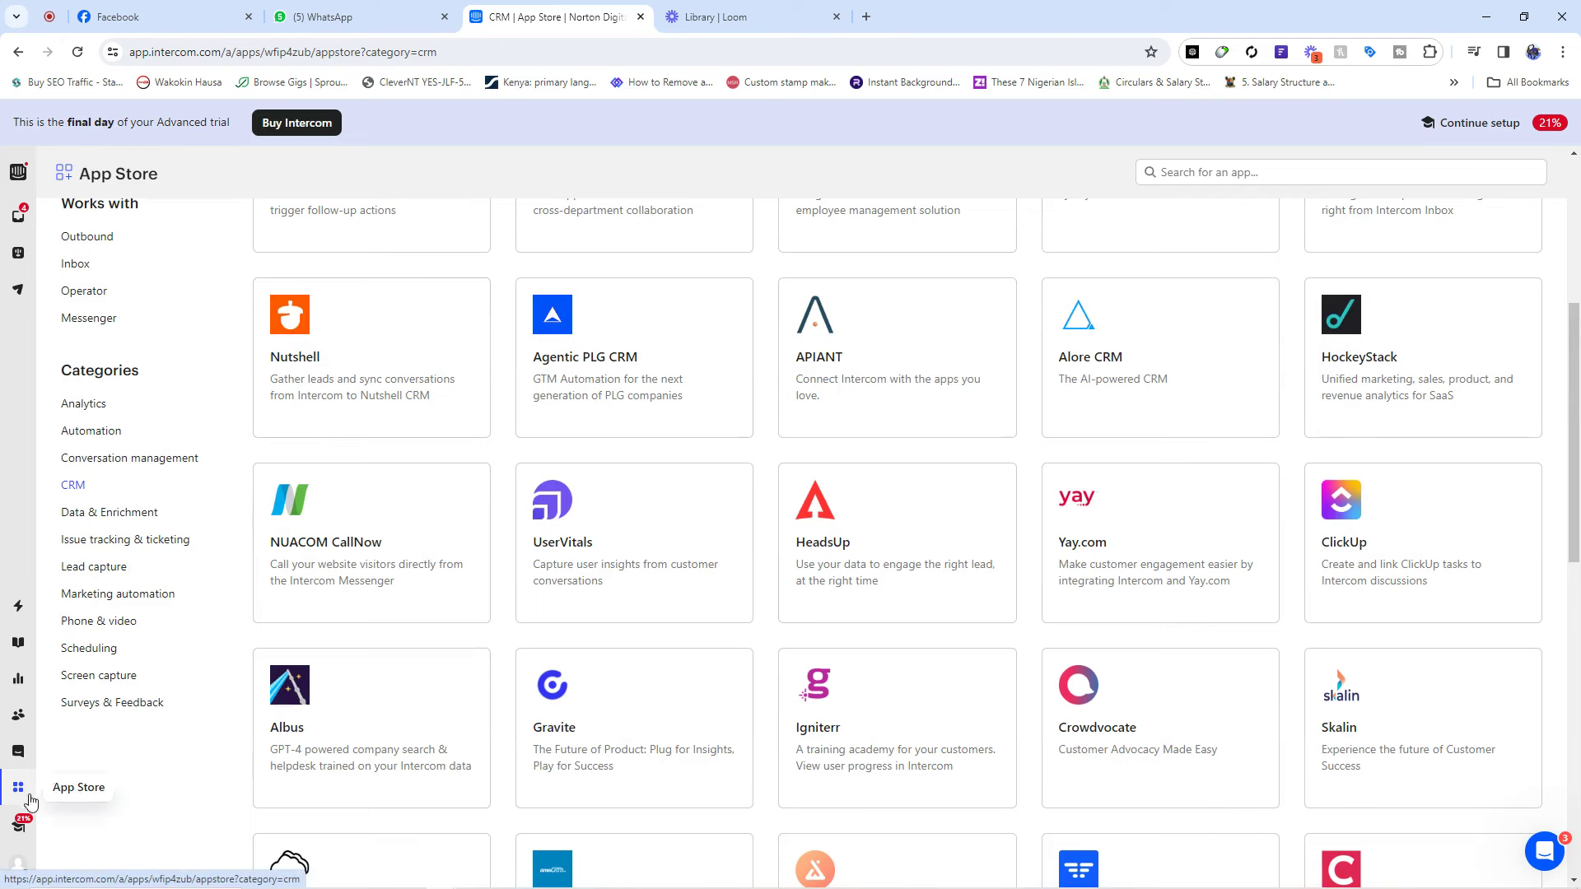
click(21, 826)
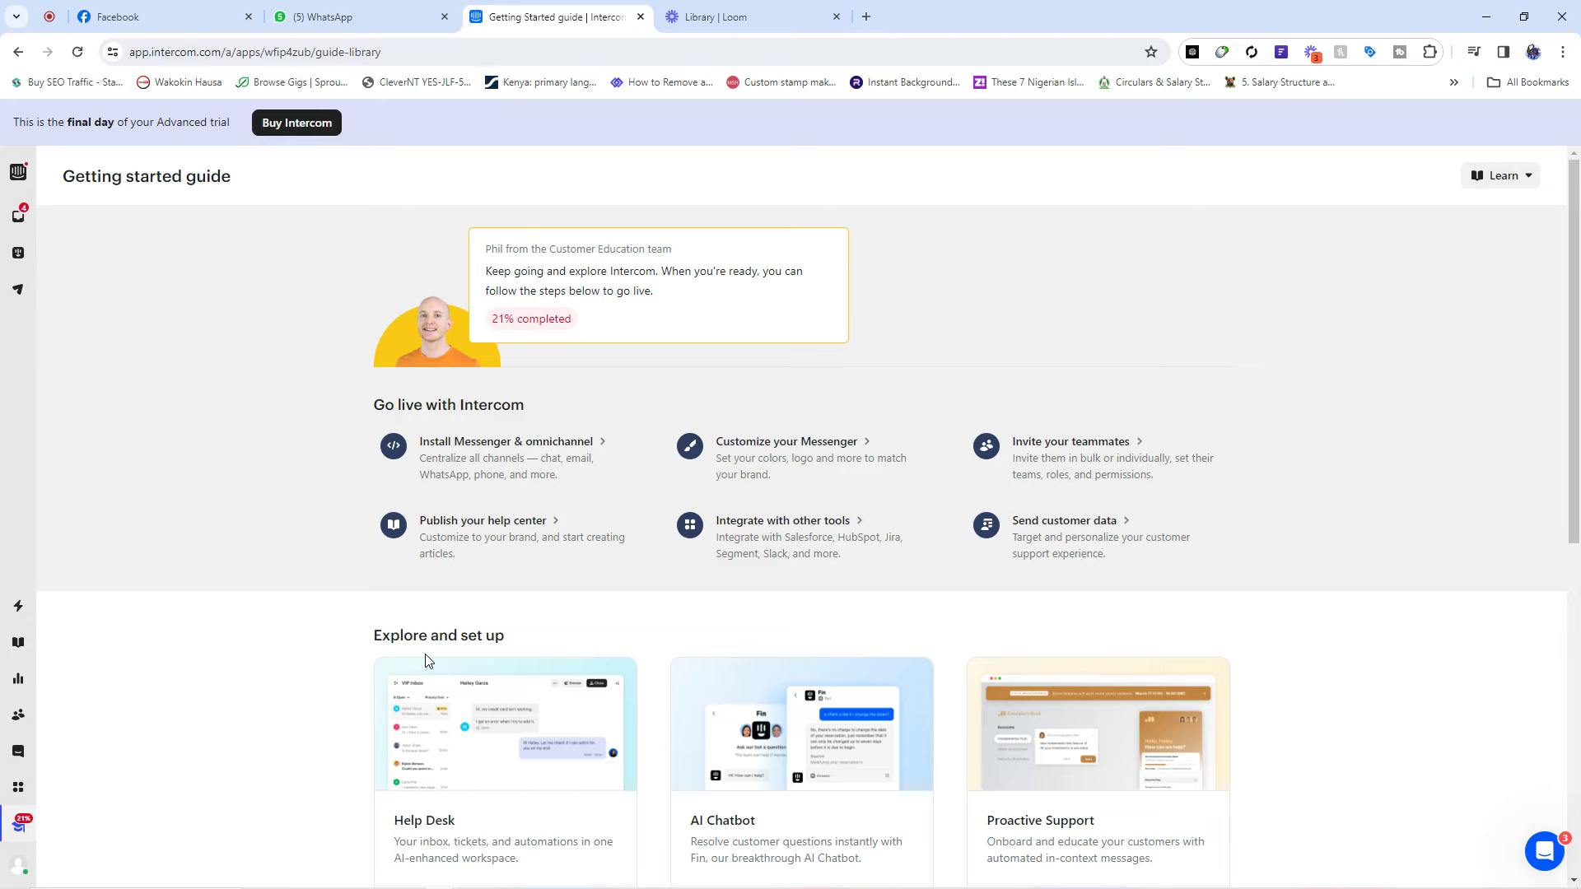
scroll(554, 529, down, 8)
scroll(554, 519, up, 8)
scroll(170, 582, down, 8)
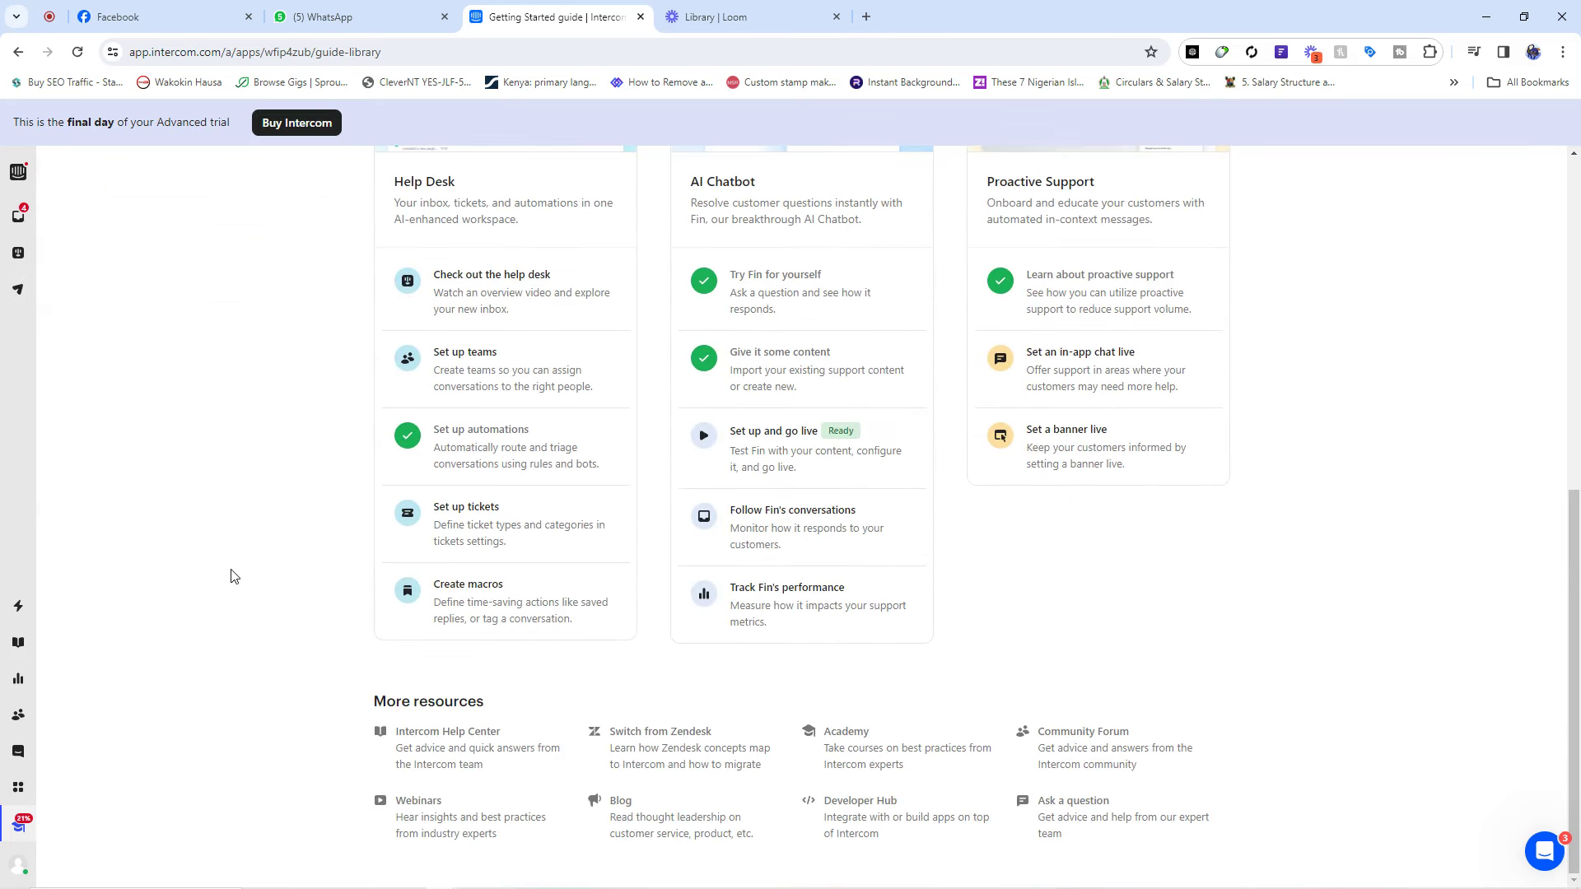
scroll(188, 560, up, 8)
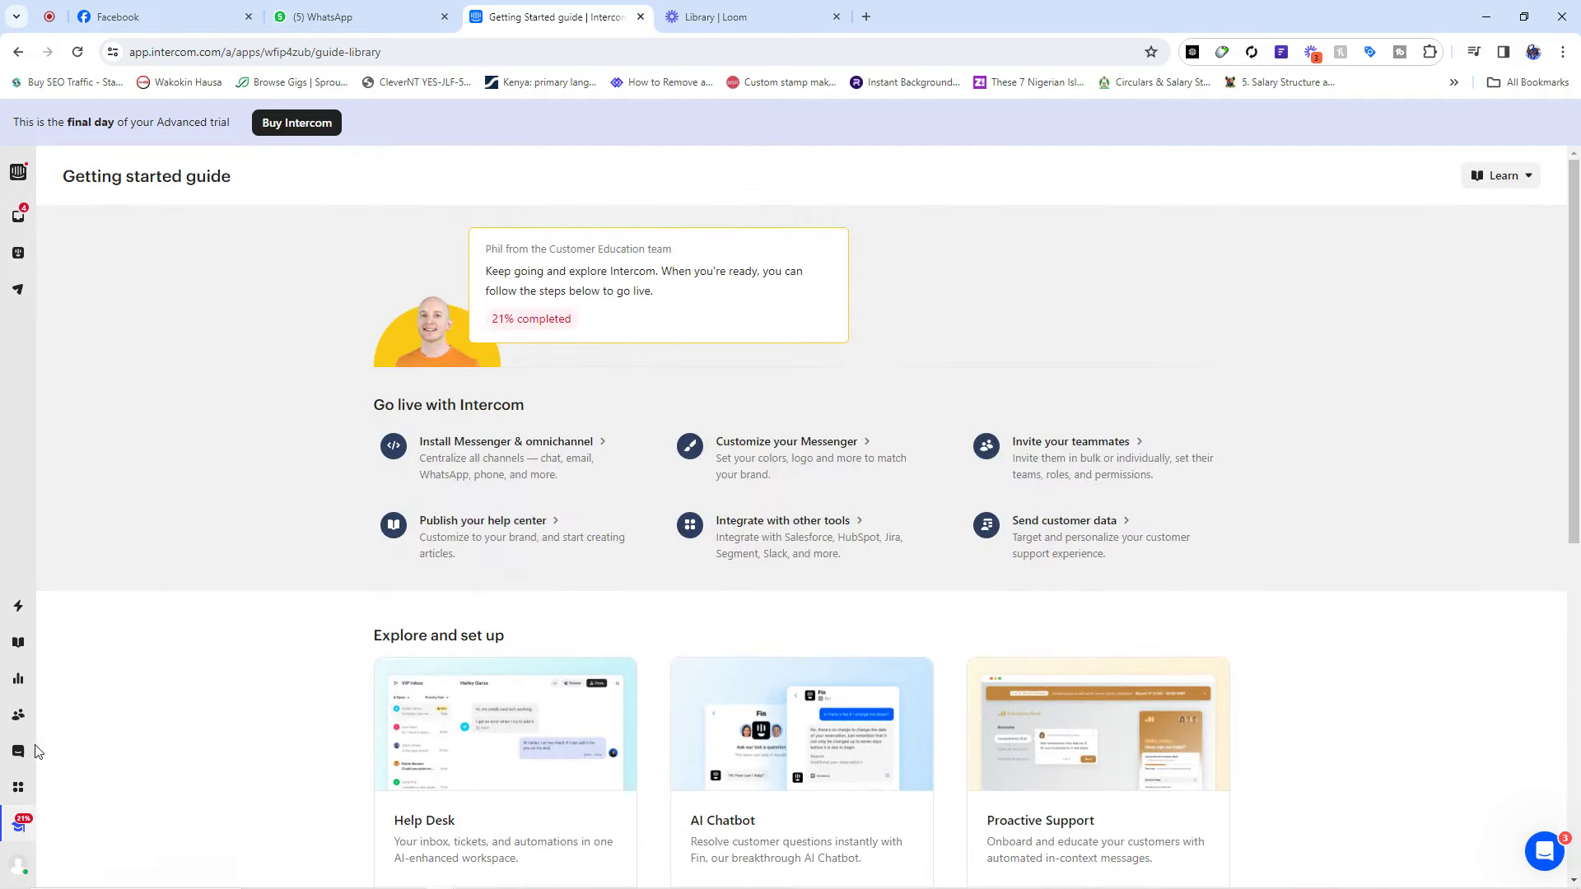
- On Your account, upload the building-site image from Downloads and save it as the profile photo
click(5, 863)
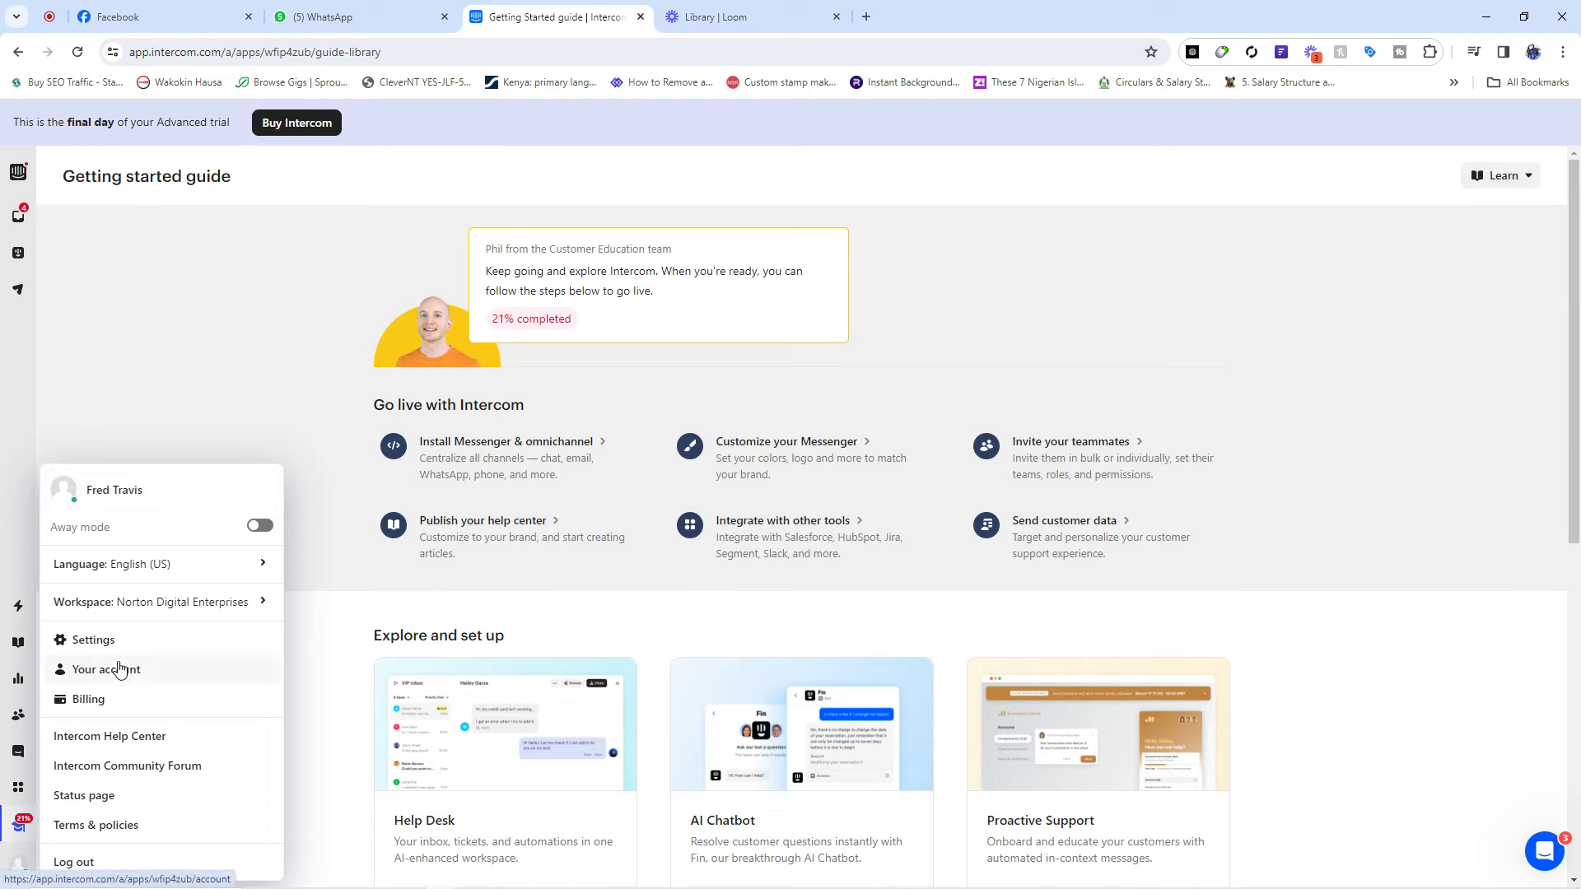
click(112, 494)
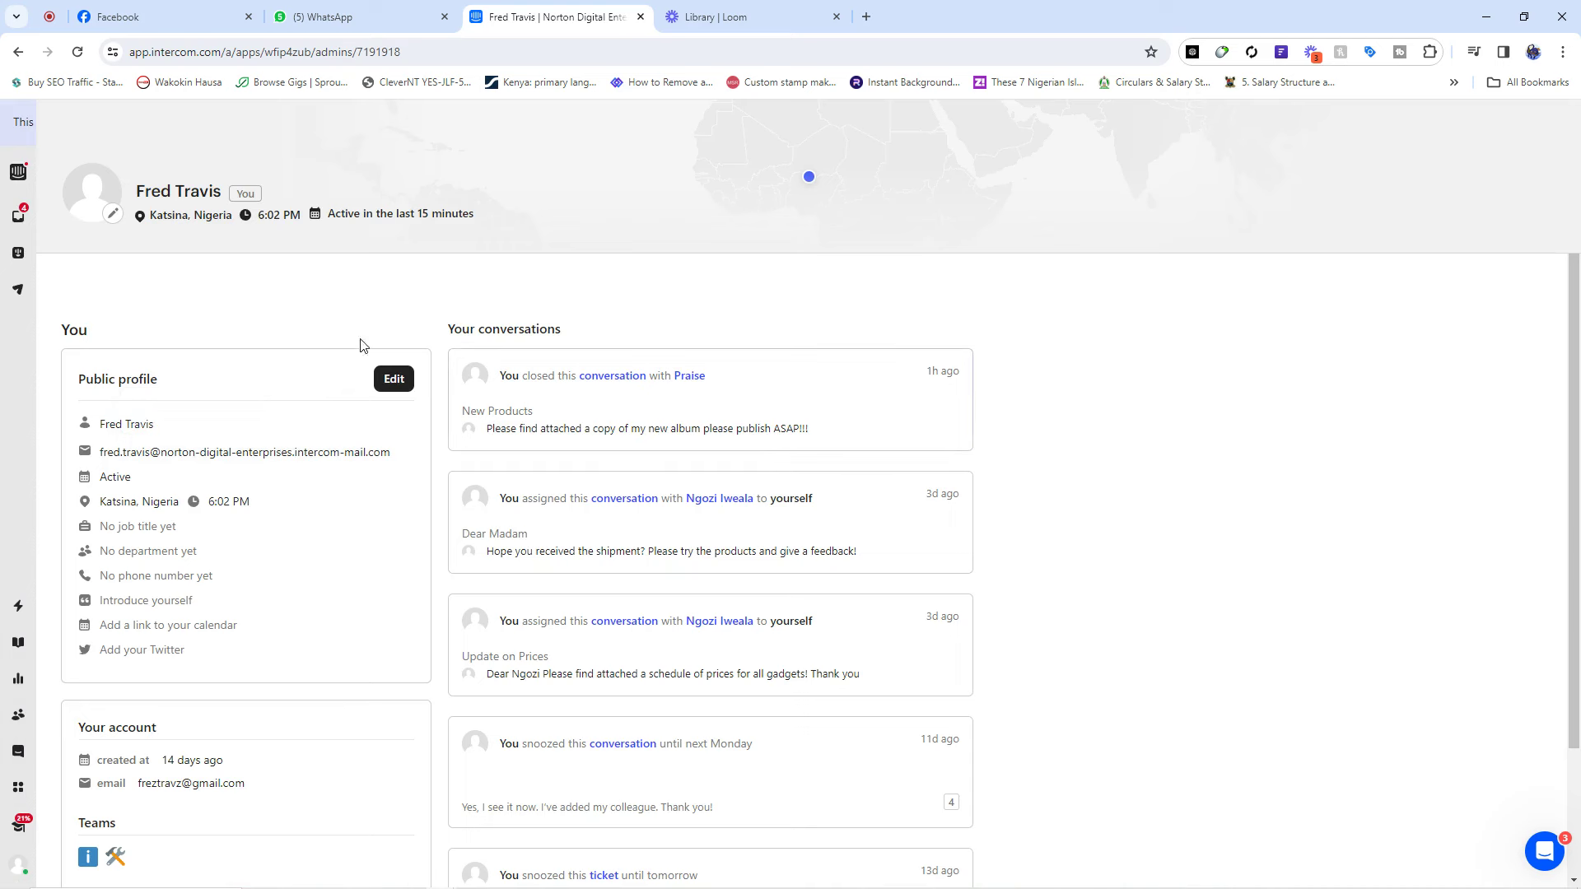
click(110, 216)
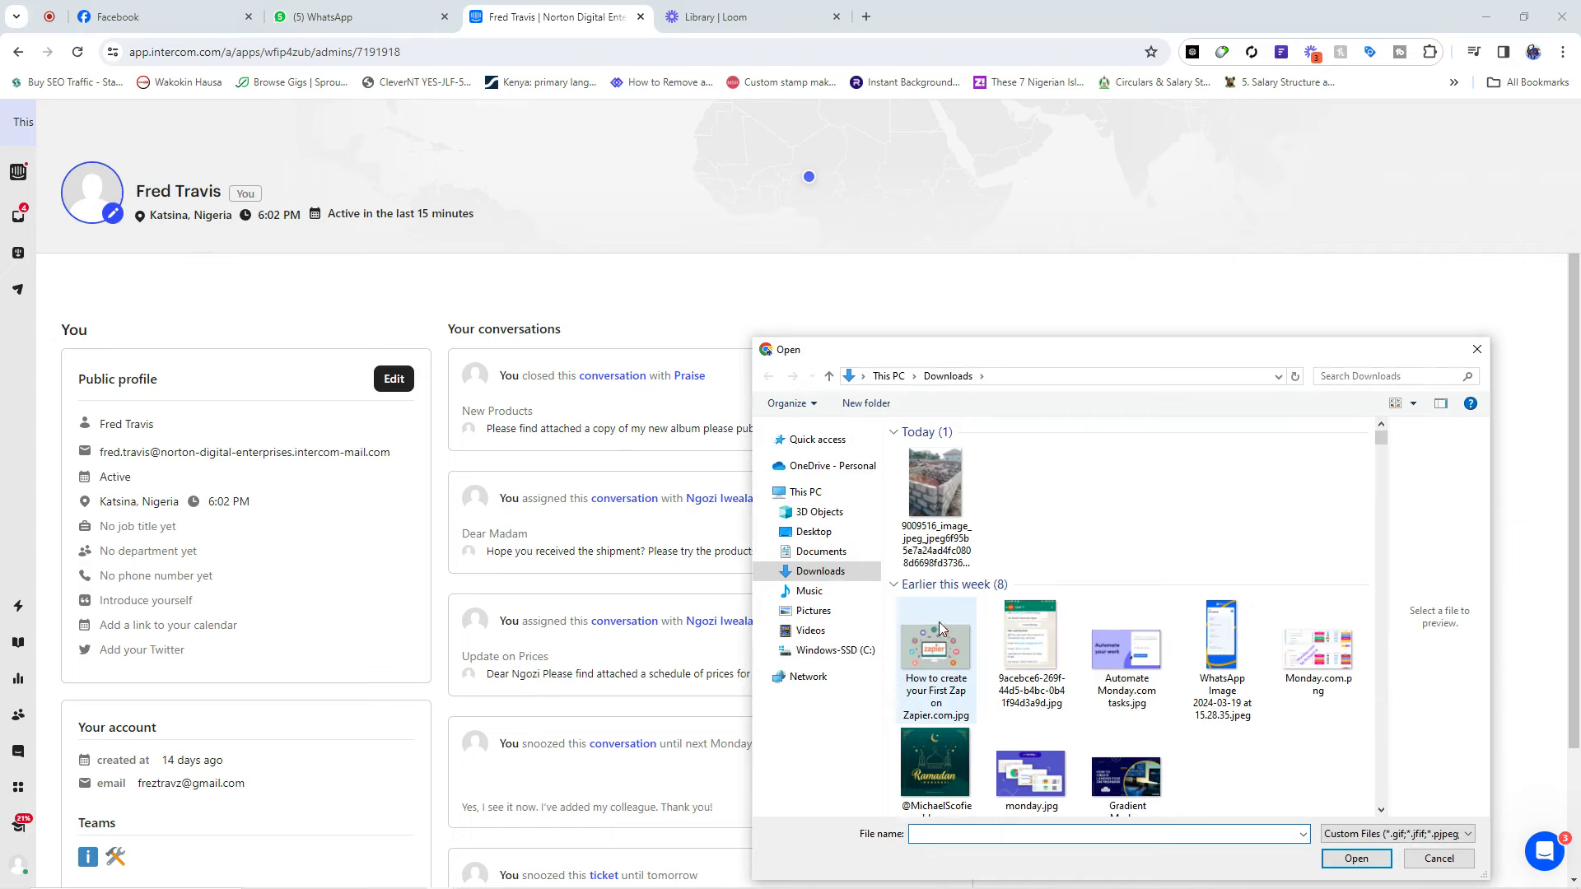
click(934, 486)
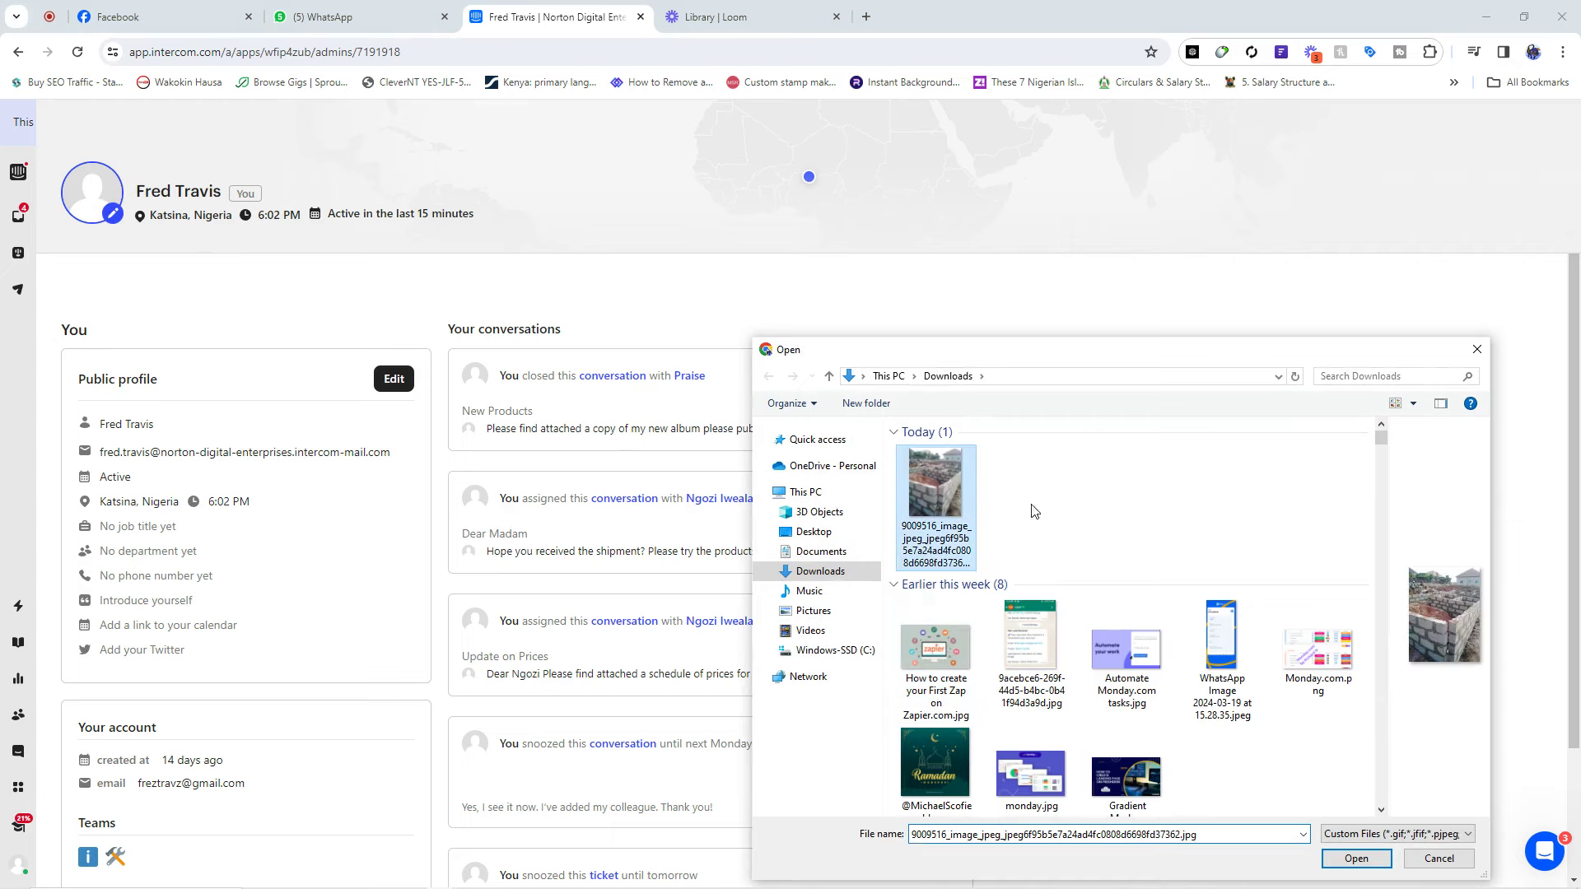
click(1387, 856)
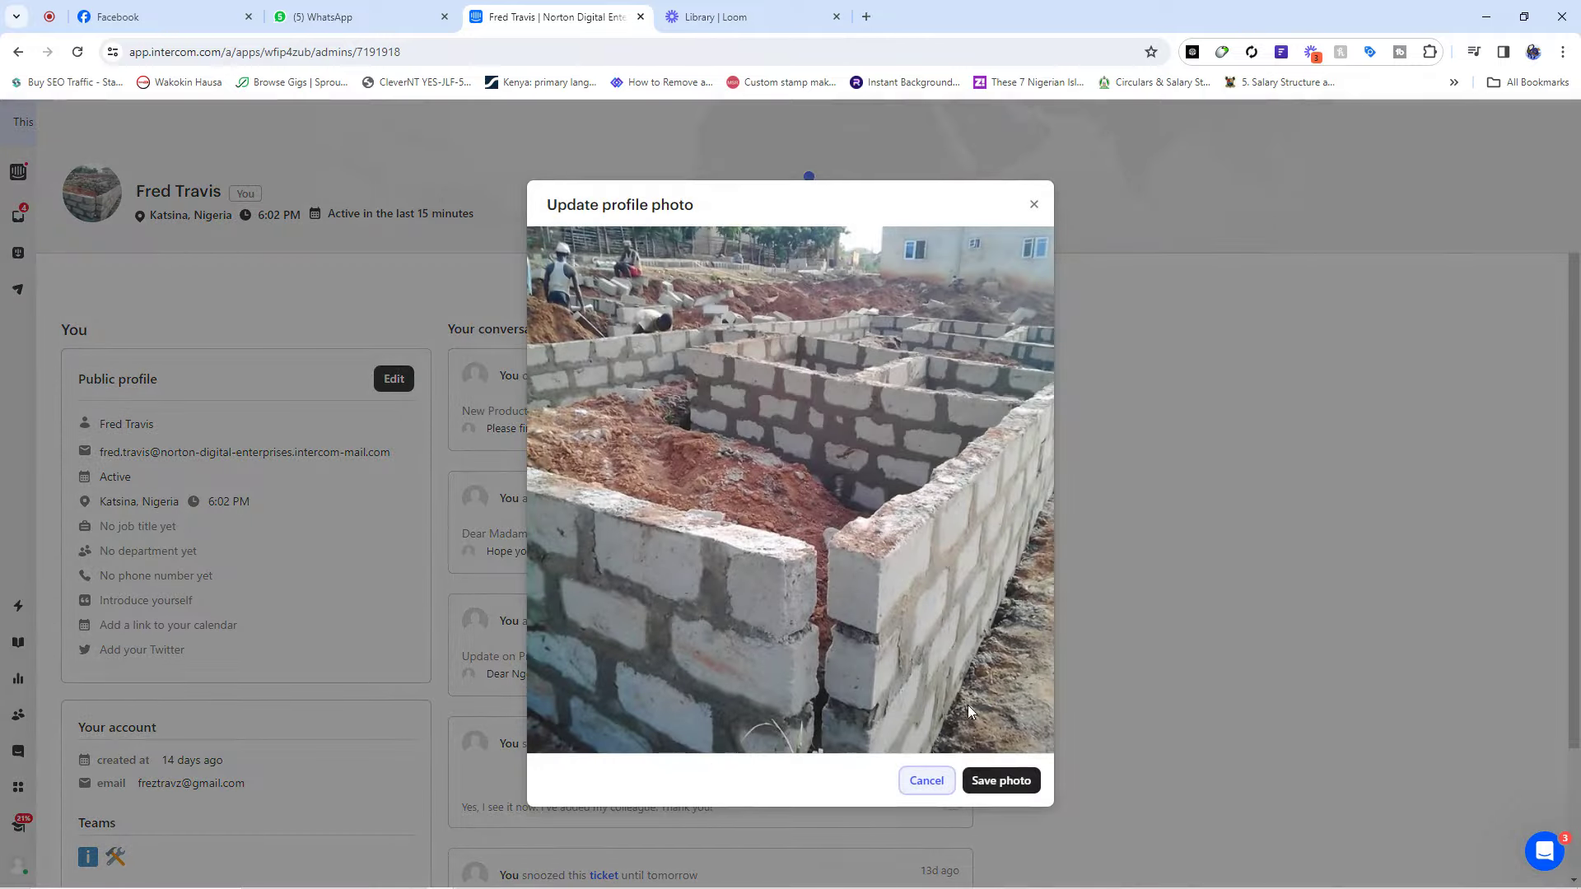
click(998, 780)
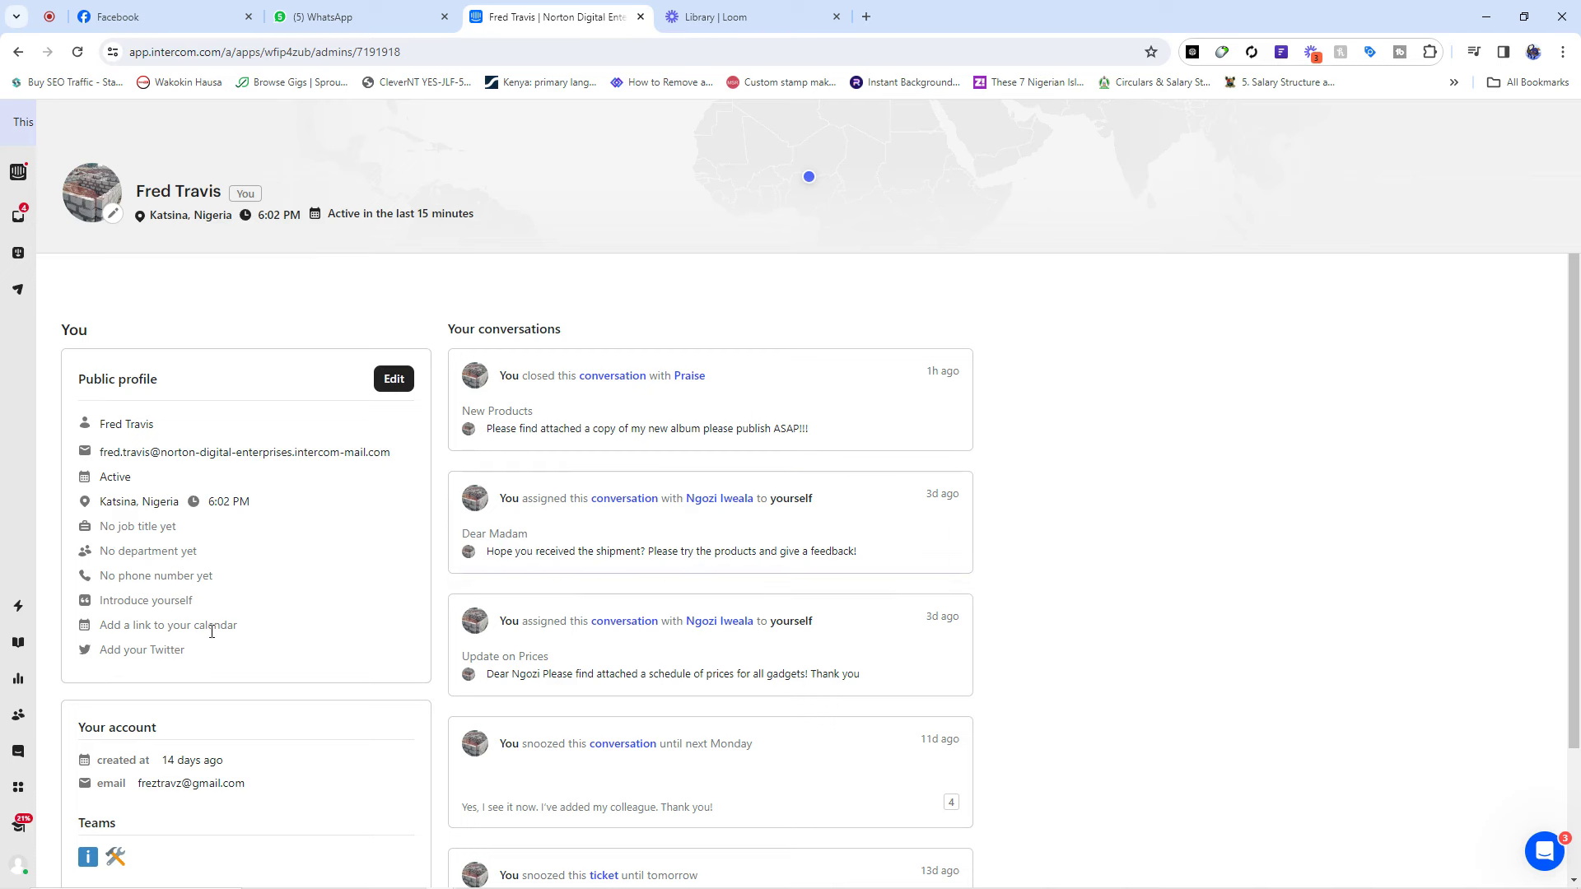
scroll(294, 572, down, 2)
click(19, 864)
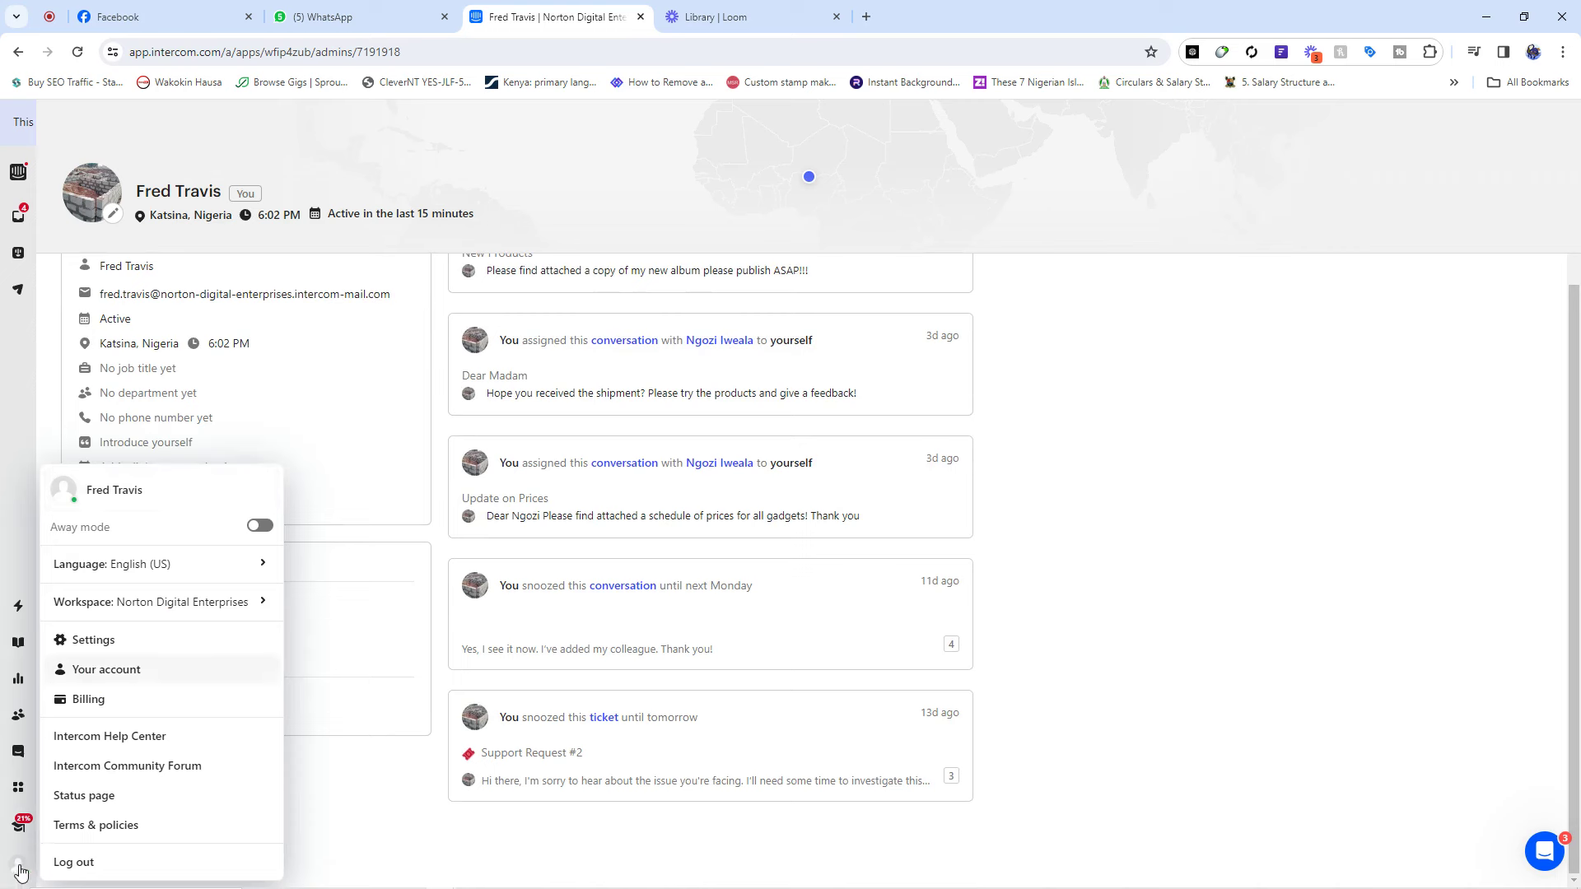
mouse_move(206, 572)
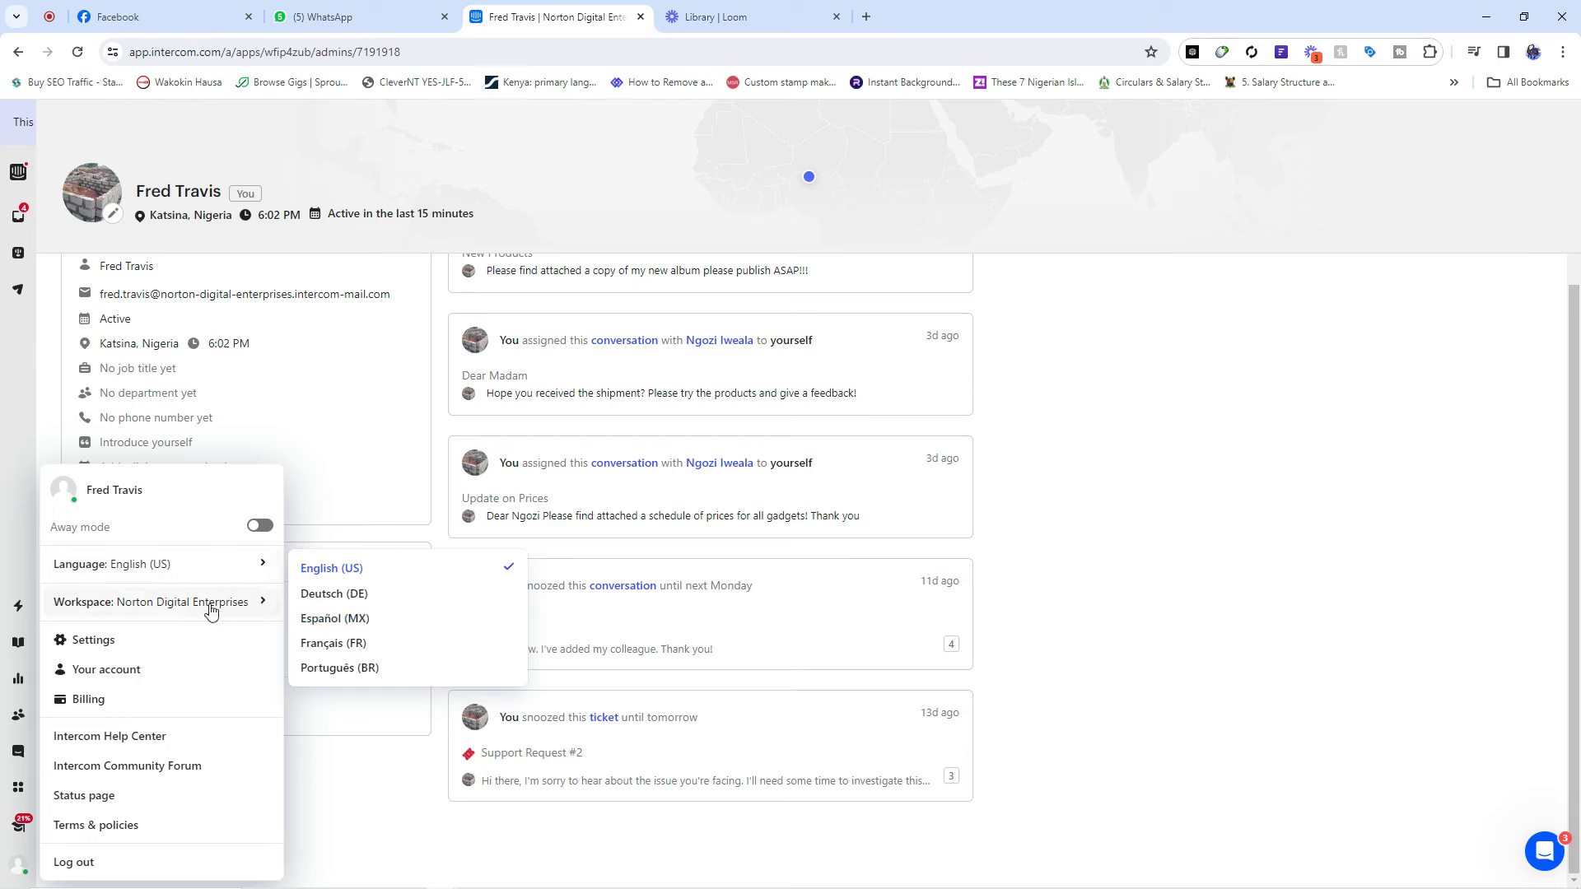
mouse_move(115, 604)
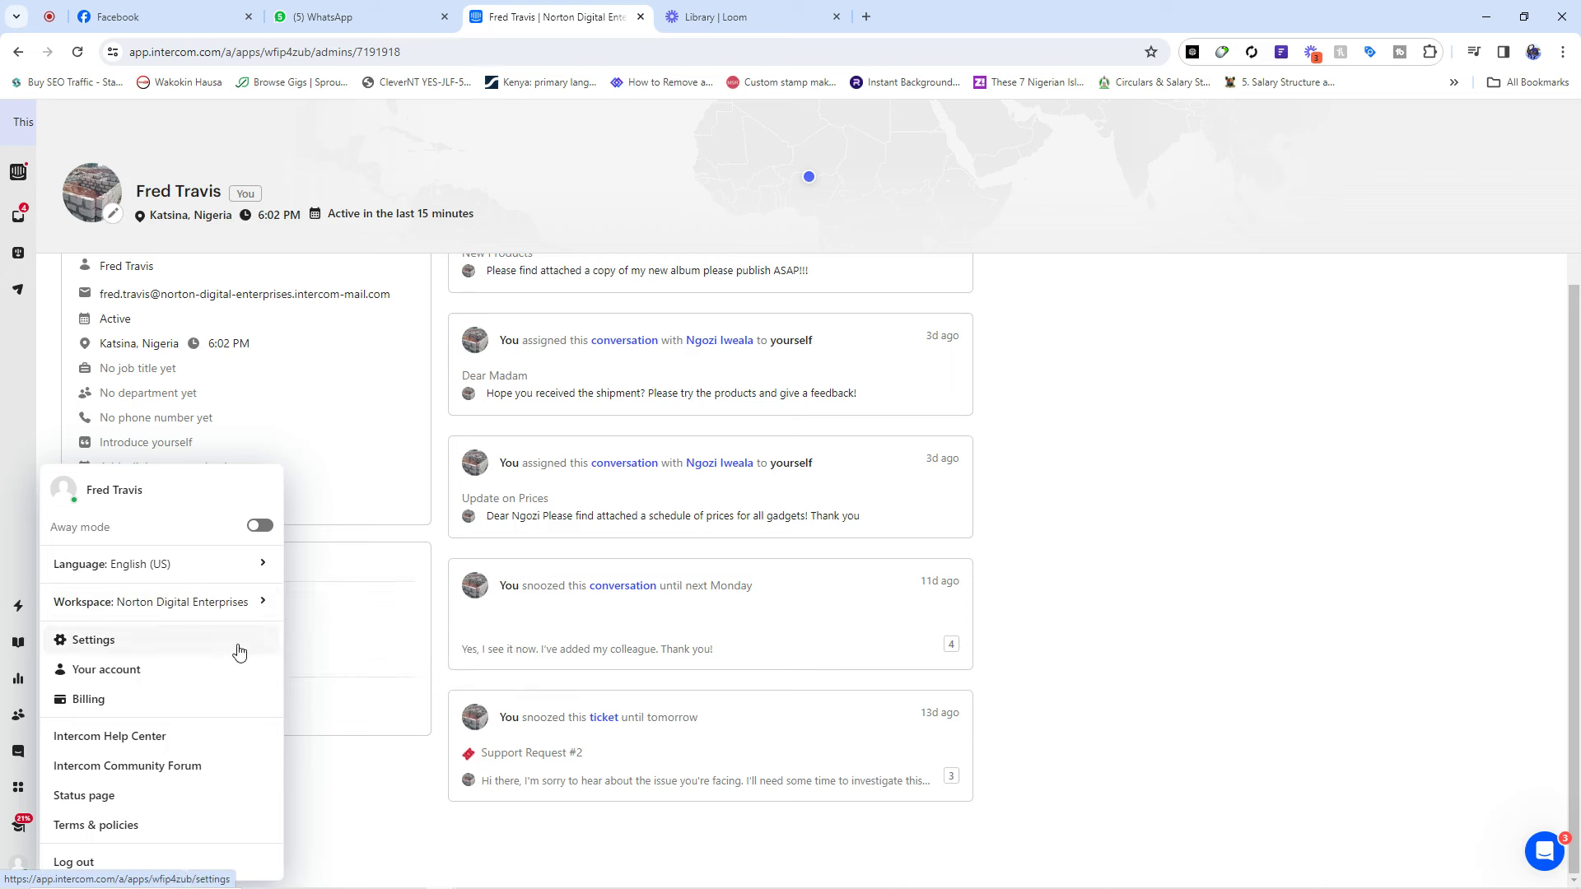
click(95, 648)
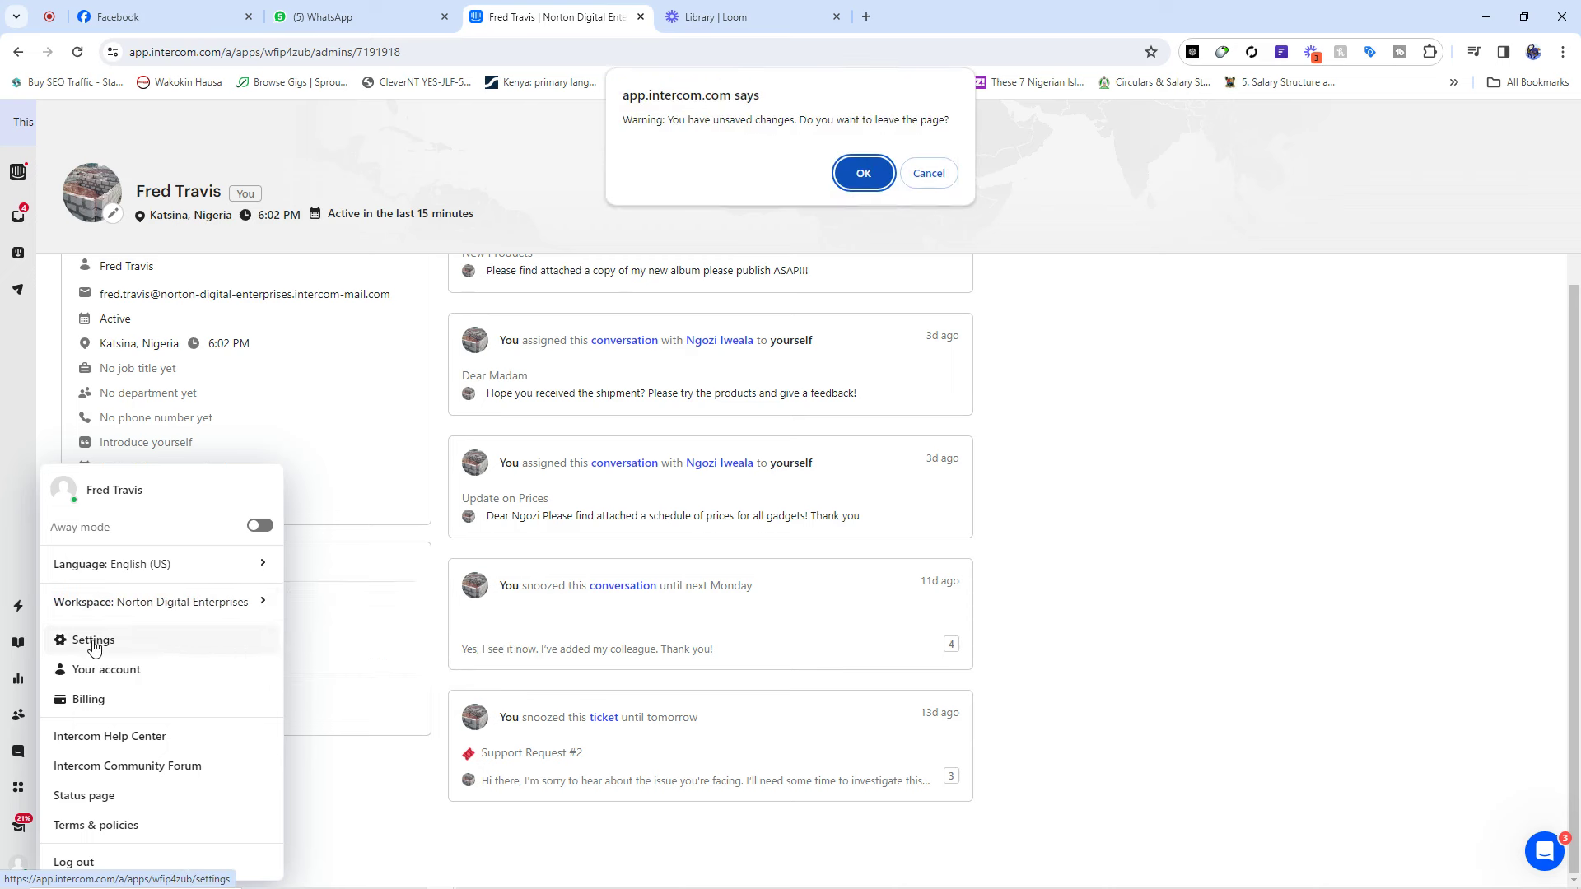
click(929, 176)
click(15, 868)
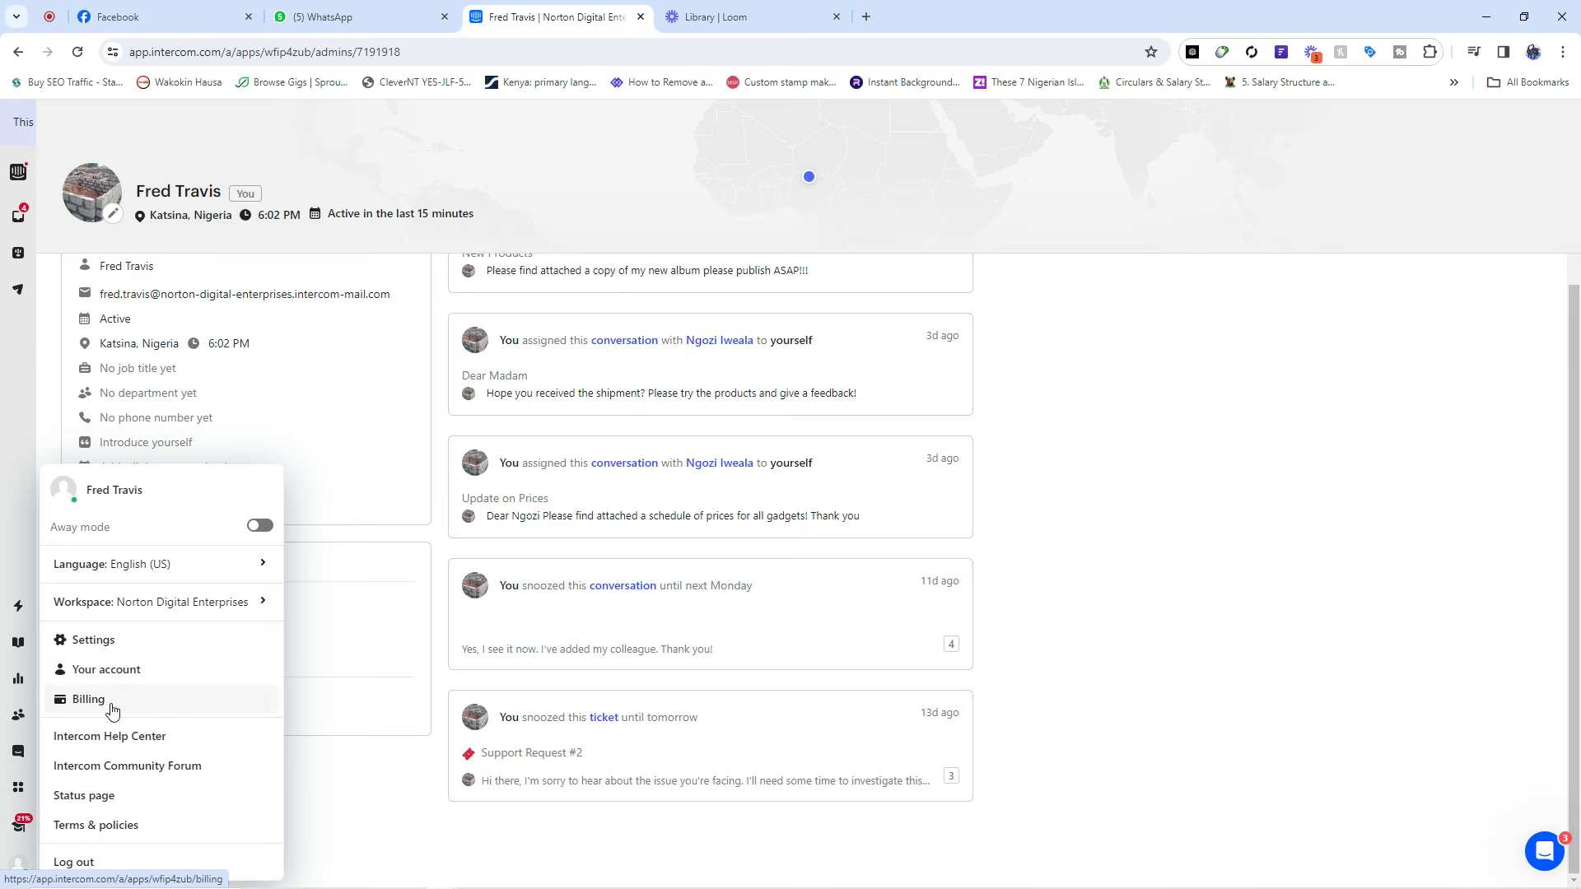
- Leave the profile page for the Help Desk inbox, then switch to the Library | Loom tab
click(15, 219)
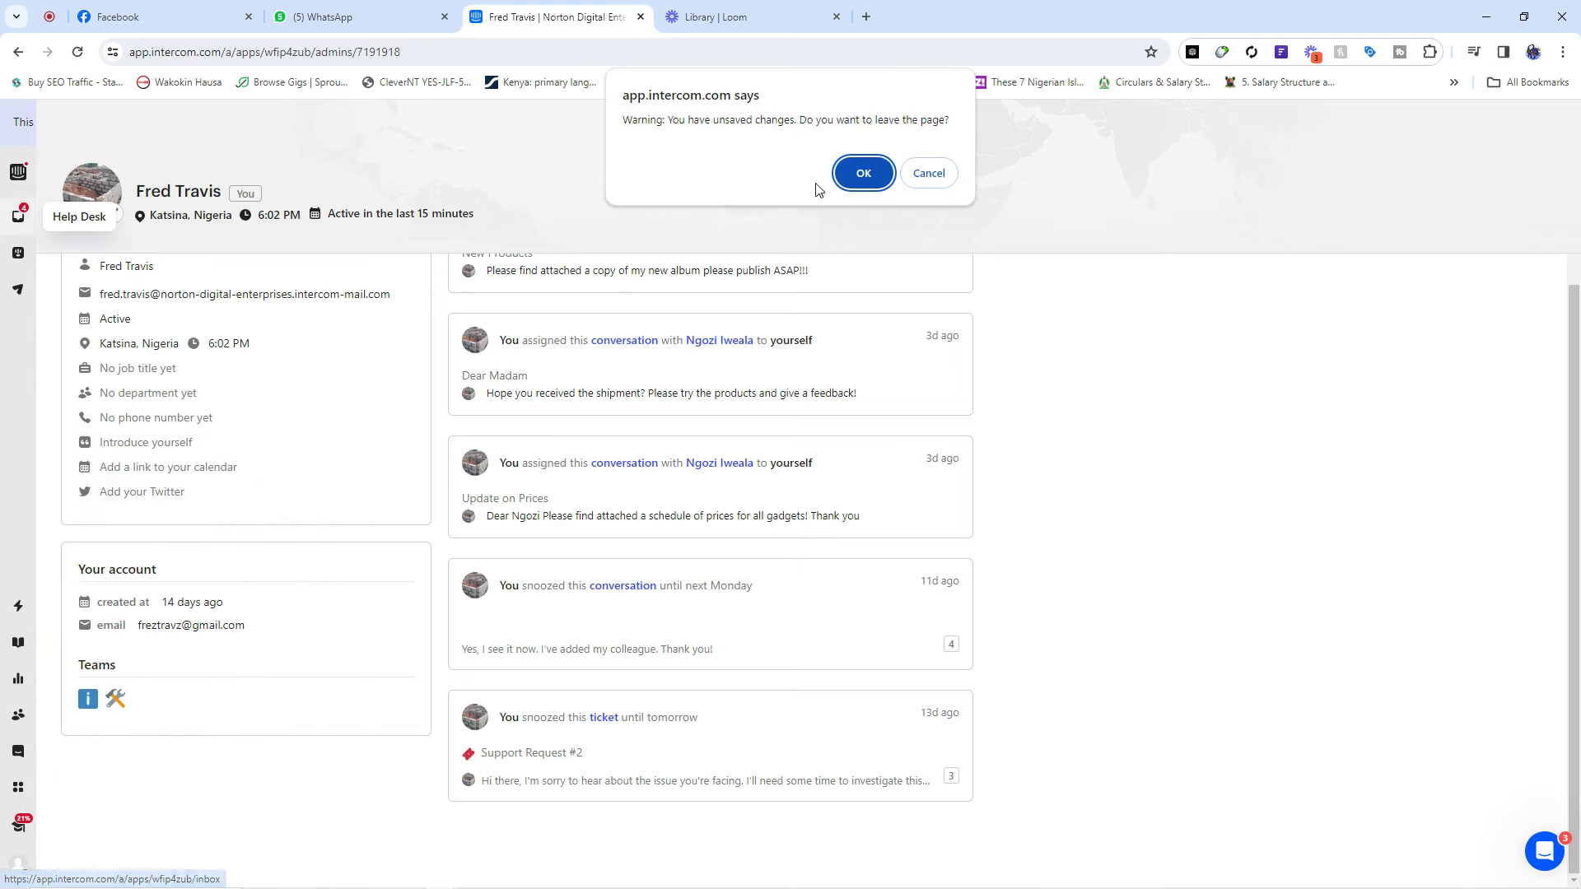
click(857, 177)
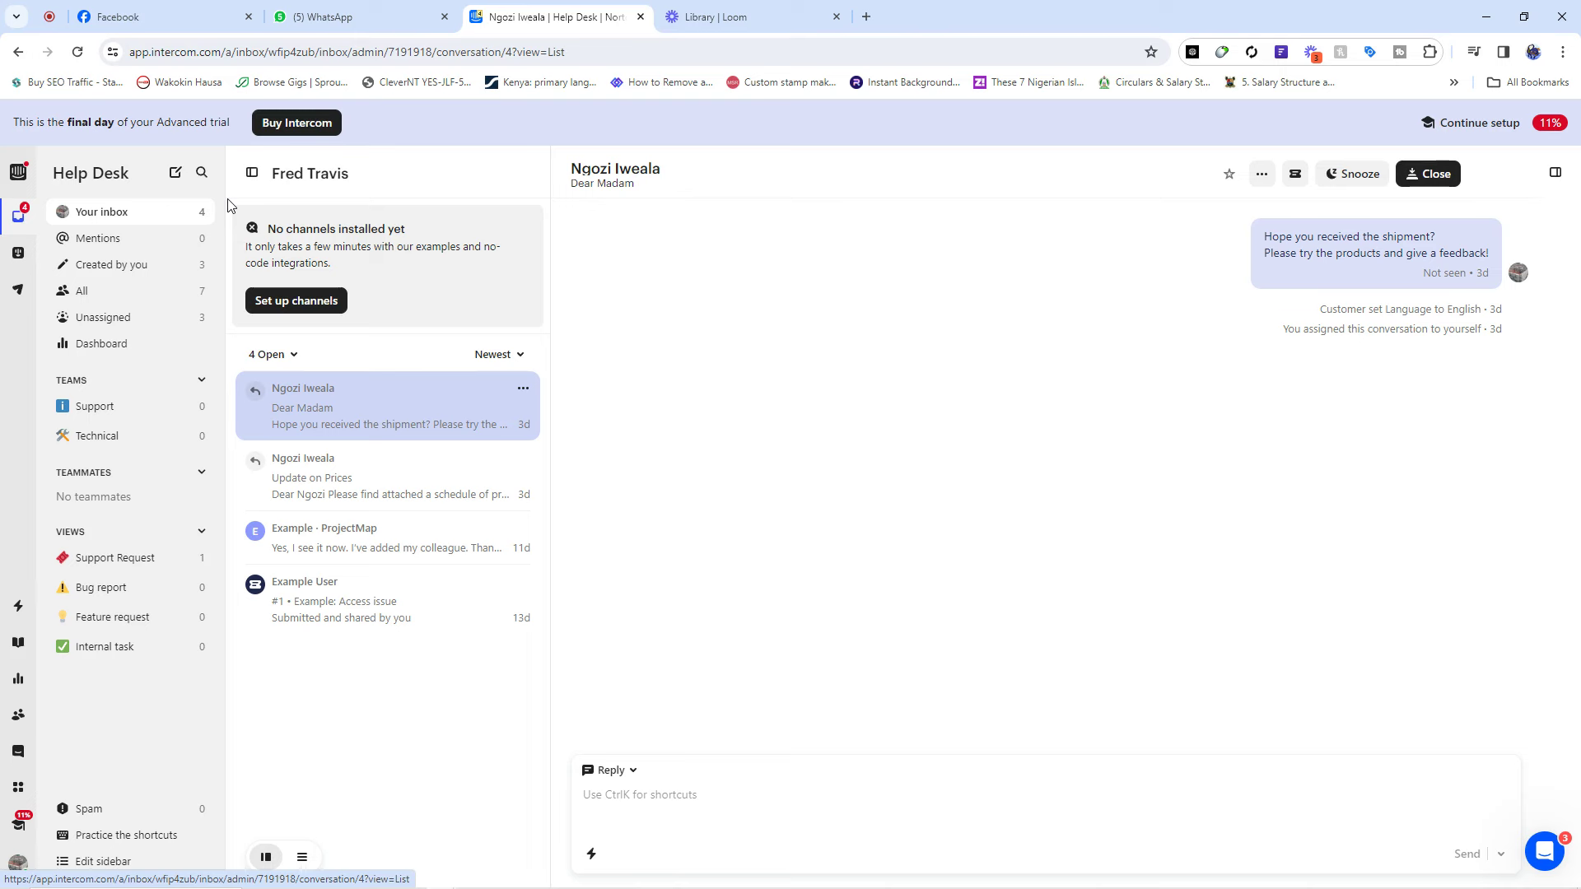
click(697, 8)
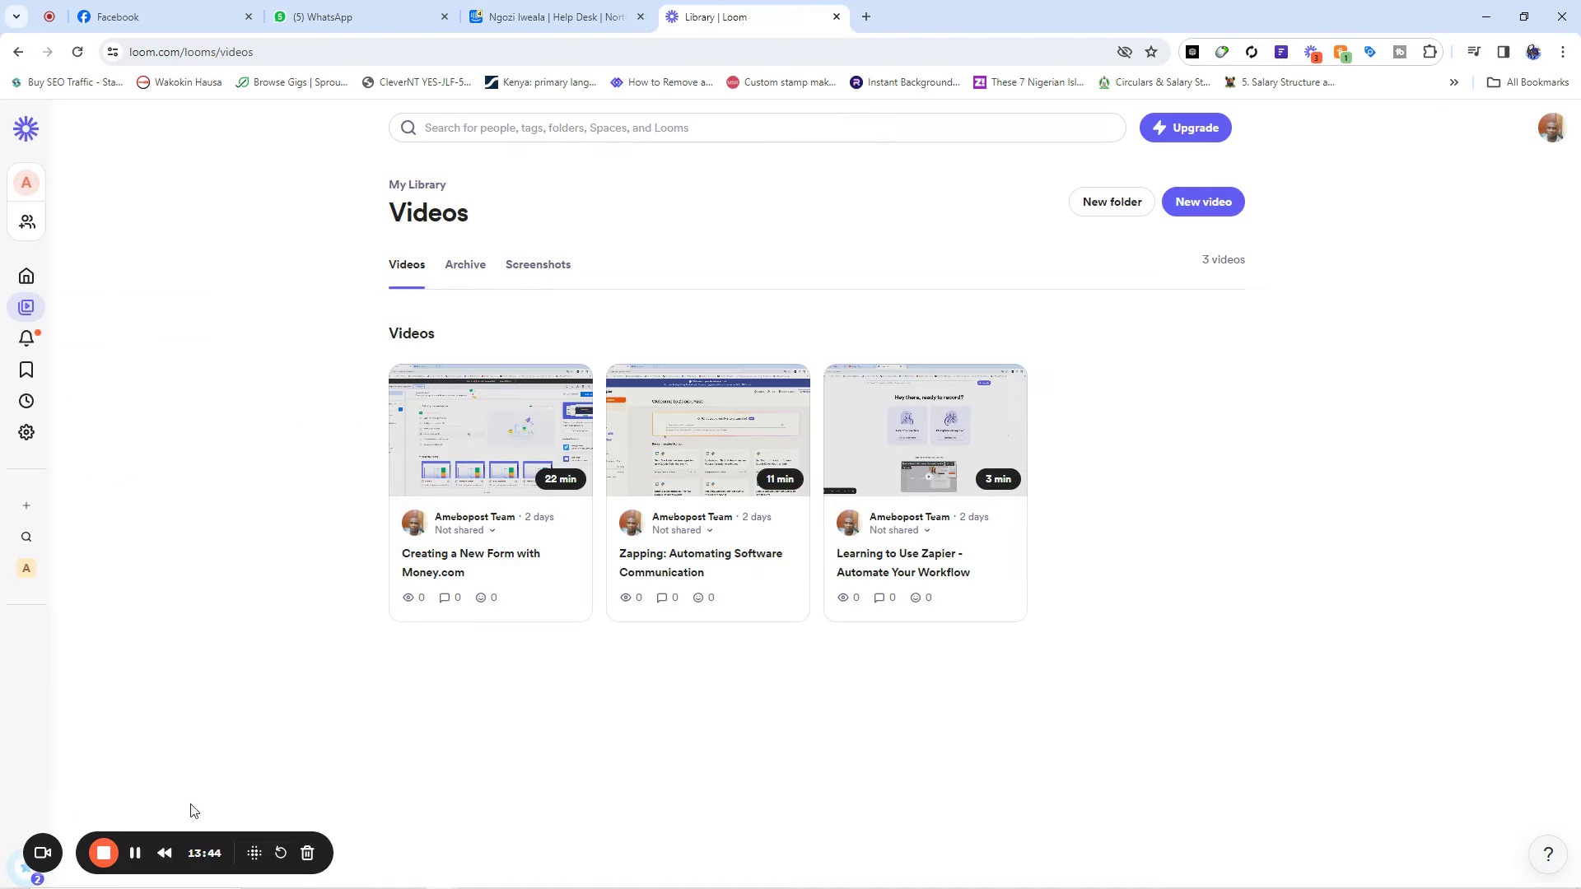